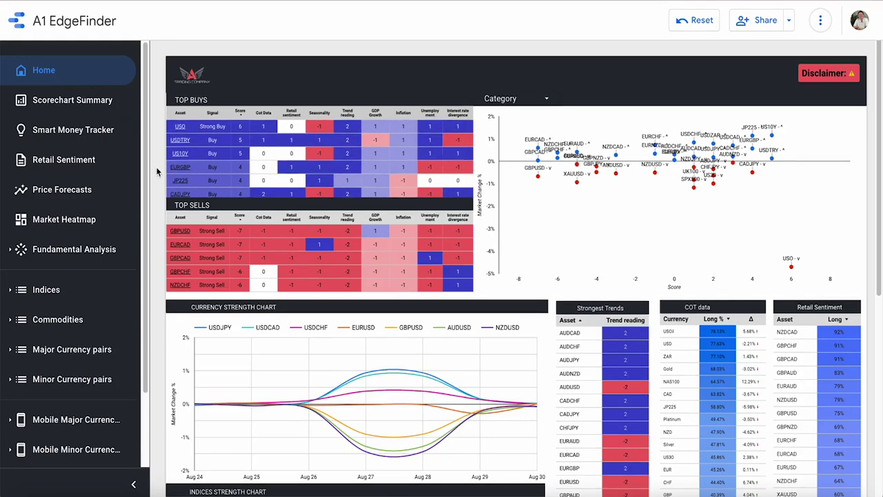
Step: Open the Smart Money Tracker page and scroll down its positioning tables
scroll(158, 170, down, 1)
scroll(156, 166, down, 1)
scroll(156, 166, up, 3)
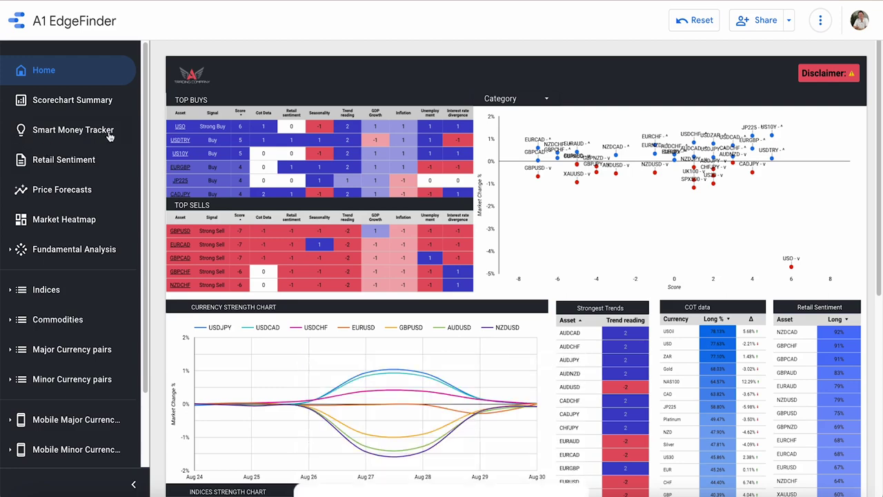
click(56, 138)
scroll(161, 224, down, 2)
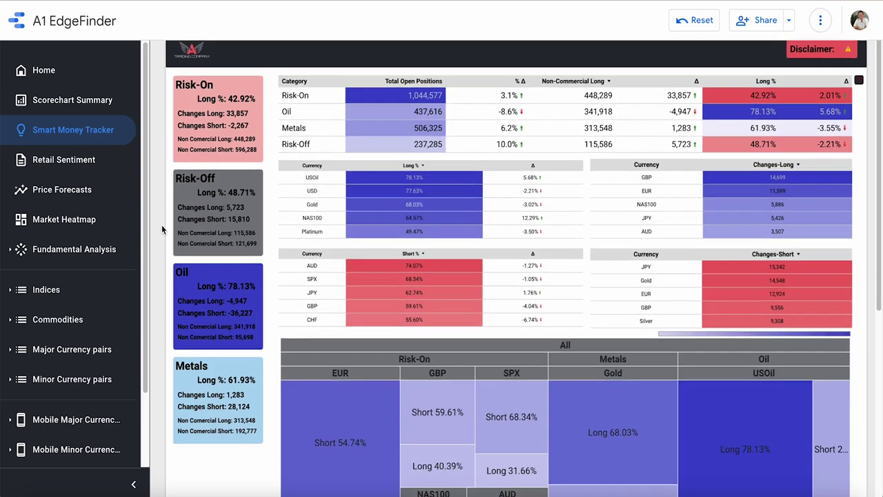
scroll(161, 224, down, 3)
Step: Review the Risk-On, Risk-Off, Oil and Metals treemap, then go to Retail Sentiment
scroll(162, 225, up, 4)
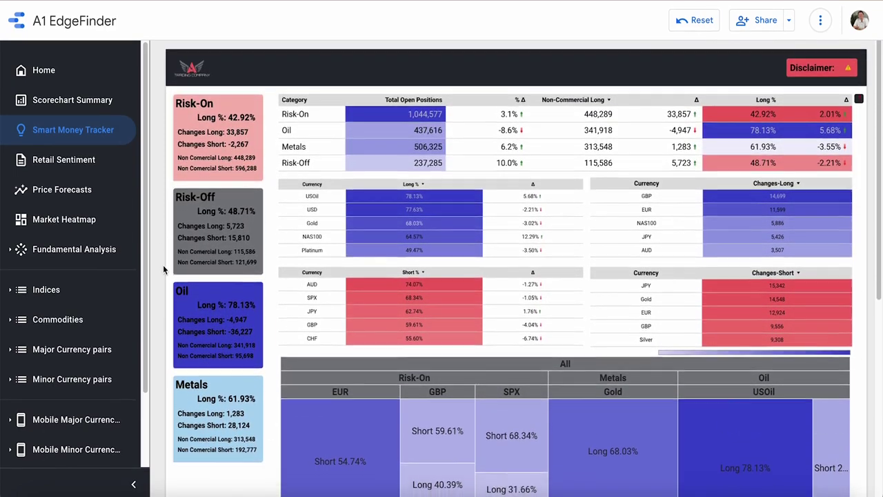
scroll(163, 264, down, 2)
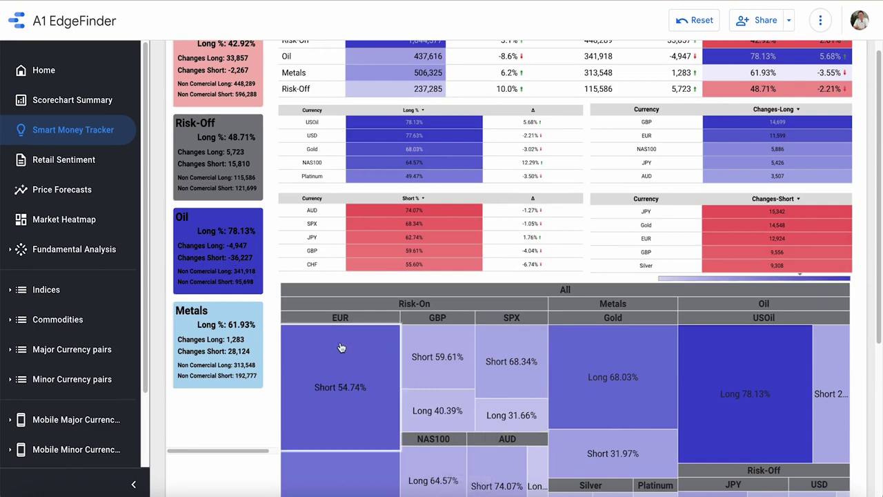
scroll(166, 241, up, 1)
scroll(165, 240, up, 2)
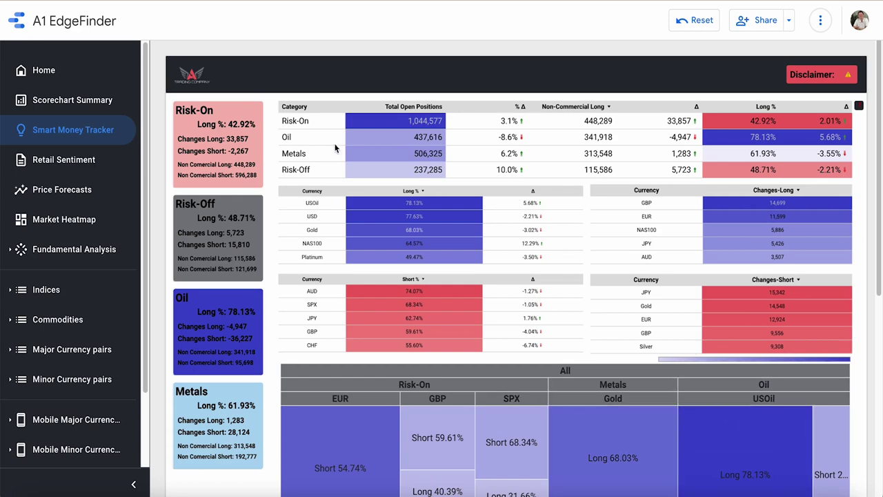
scroll(435, 266, down, 3)
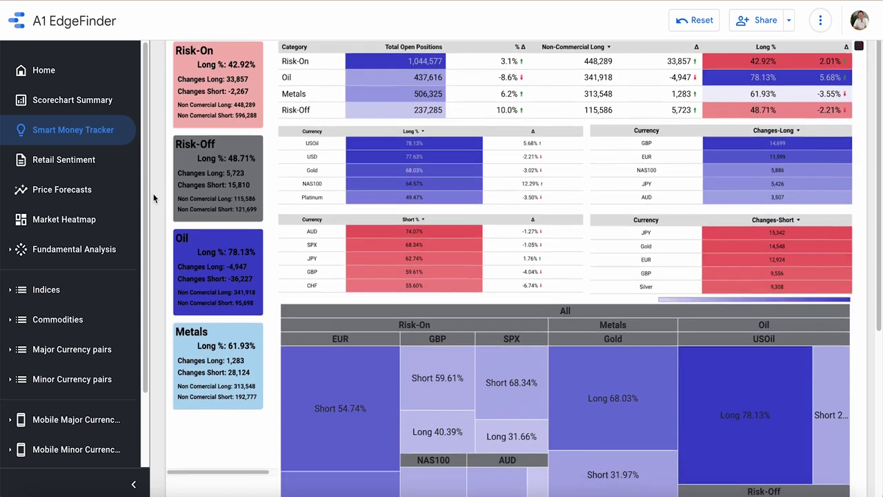
scroll(435, 266, up, 3)
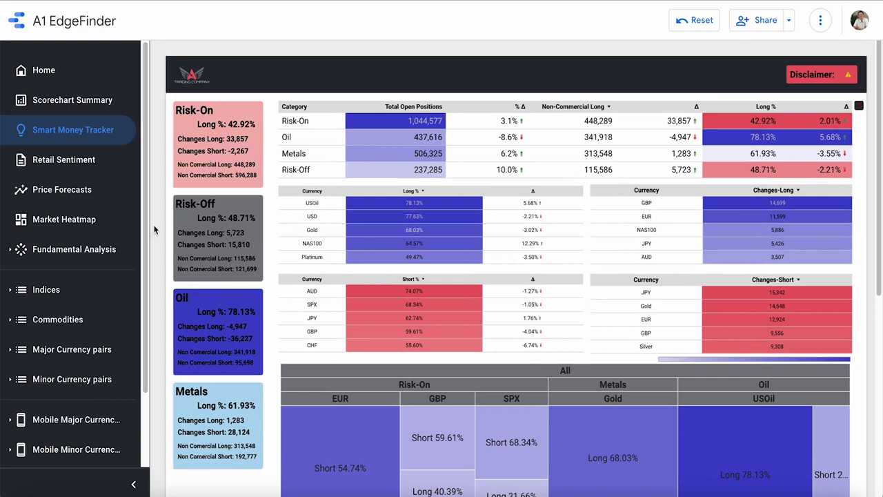
click(43, 169)
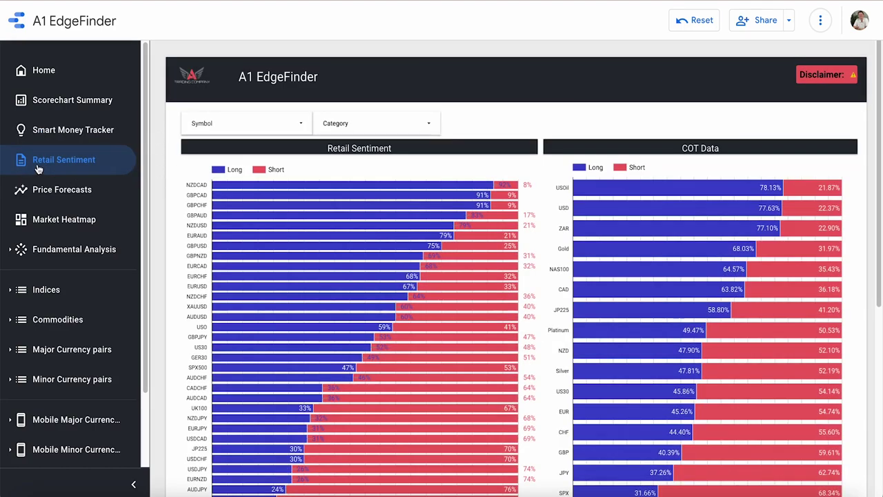
Step: Read the Retail Sentiment bars, e.g. USO 59% long versus 41% short, beside COT data
scroll(173, 342, down, 1)
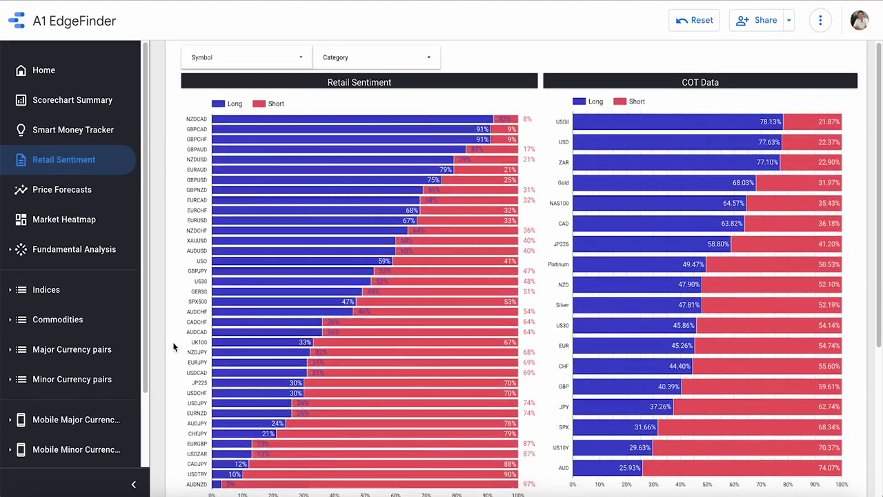
scroll(173, 342, down, 2)
scroll(173, 342, up, 3)
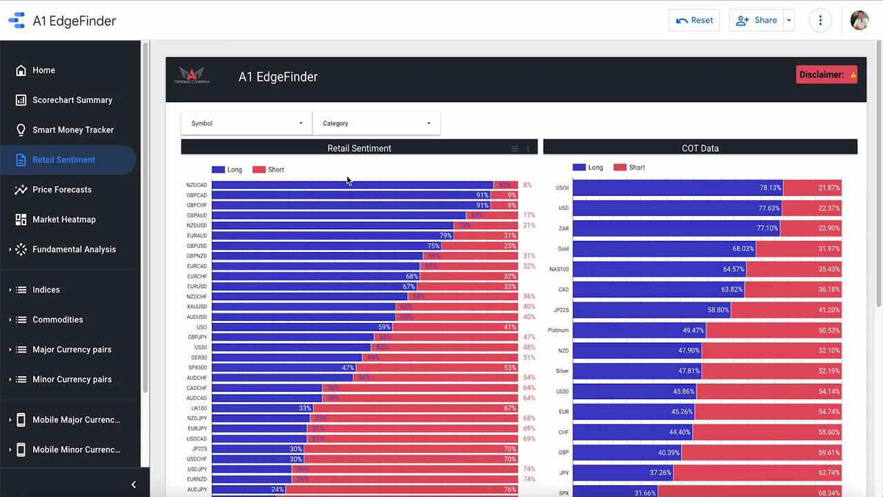
scroll(185, 301, down, 3)
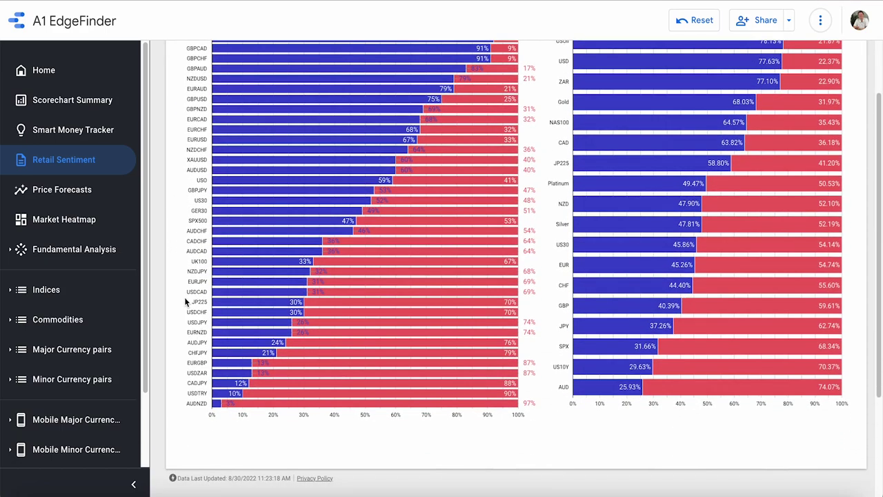
scroll(185, 297, up, 2)
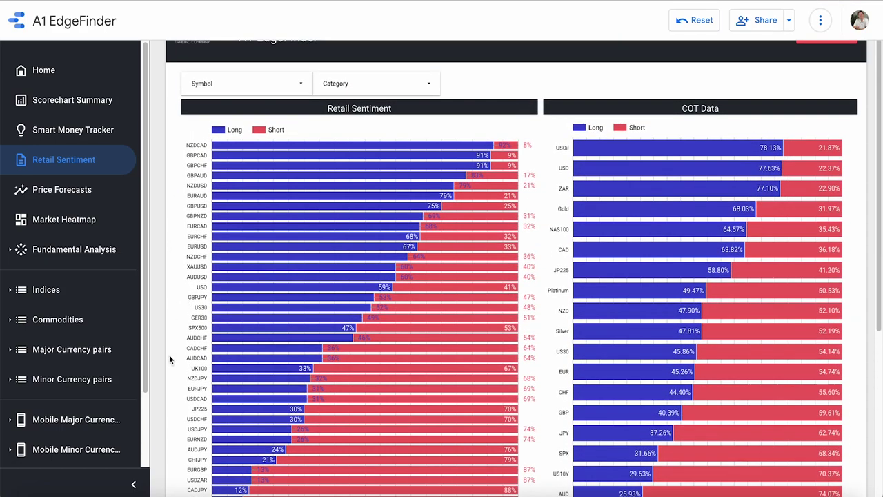
scroll(169, 354, down, 1)
scroll(169, 354, down, 1)
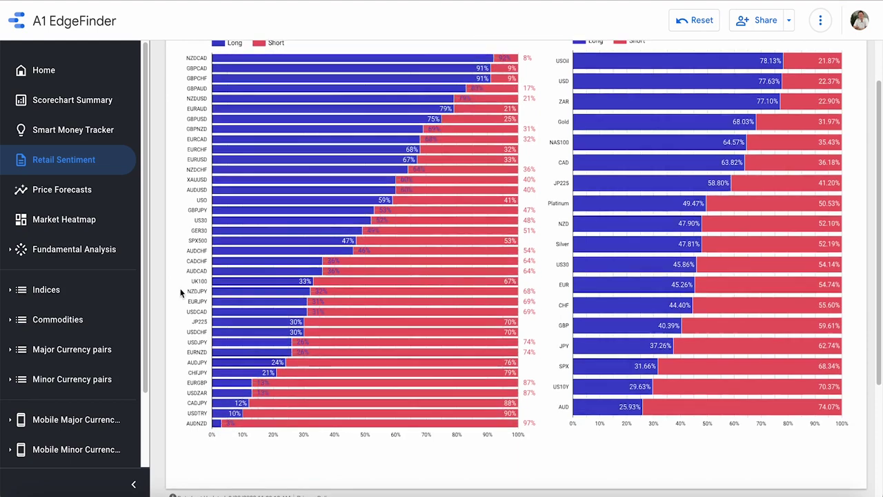
scroll(181, 292, up, 1)
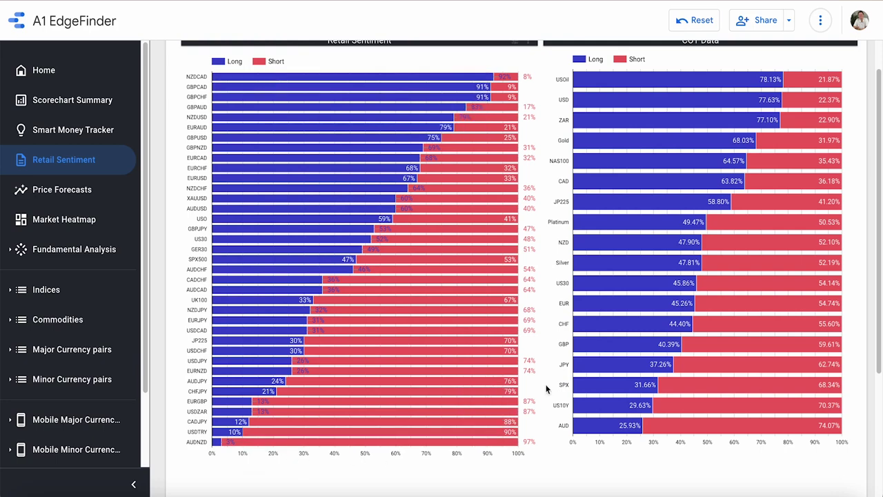
scroll(542, 381, up, 1)
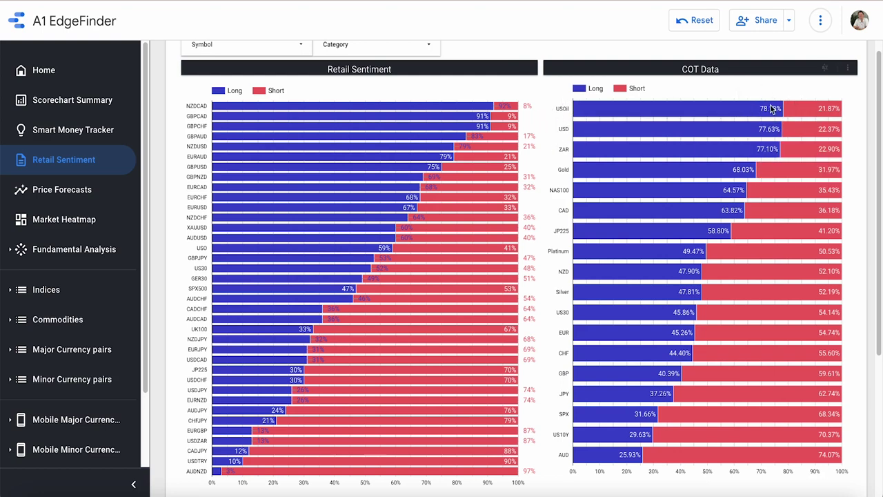
mouse_move(759, 117)
mouse_move(380, 250)
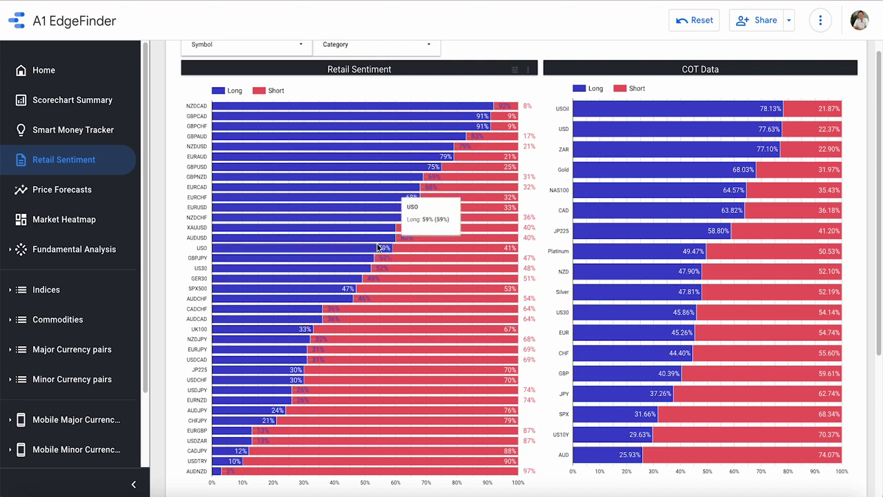
scroll(186, 258, up, 1)
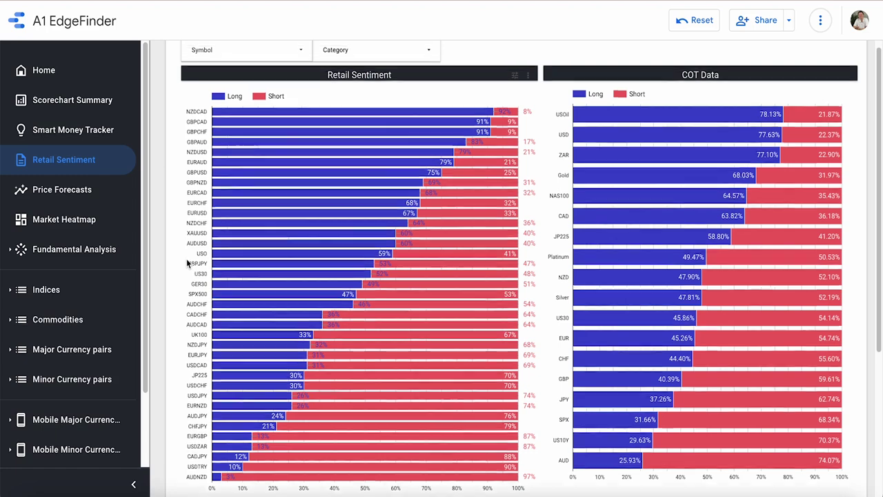
scroll(186, 259, down, 1)
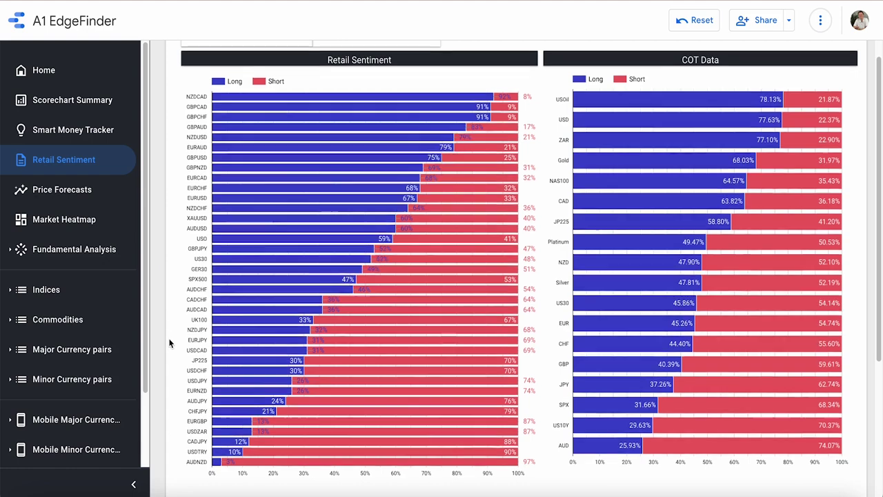
scroll(168, 338, down, 2)
scroll(169, 343, up, 2)
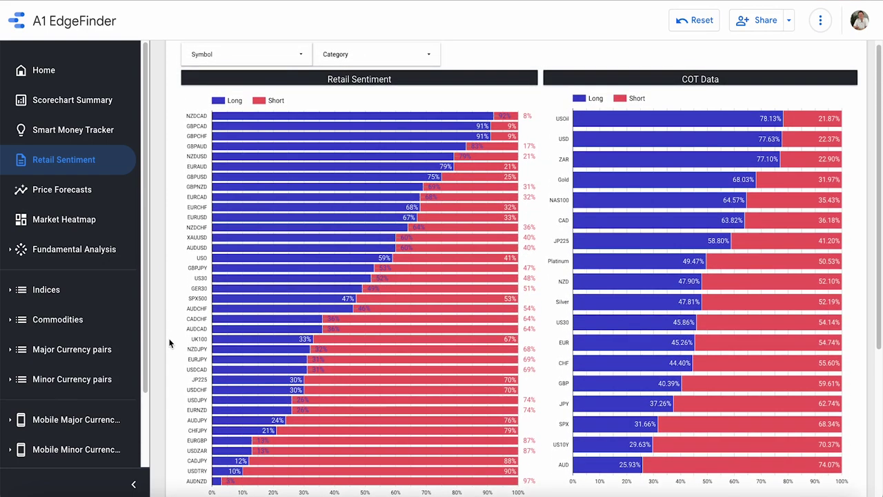
scroll(169, 343, up, 1)
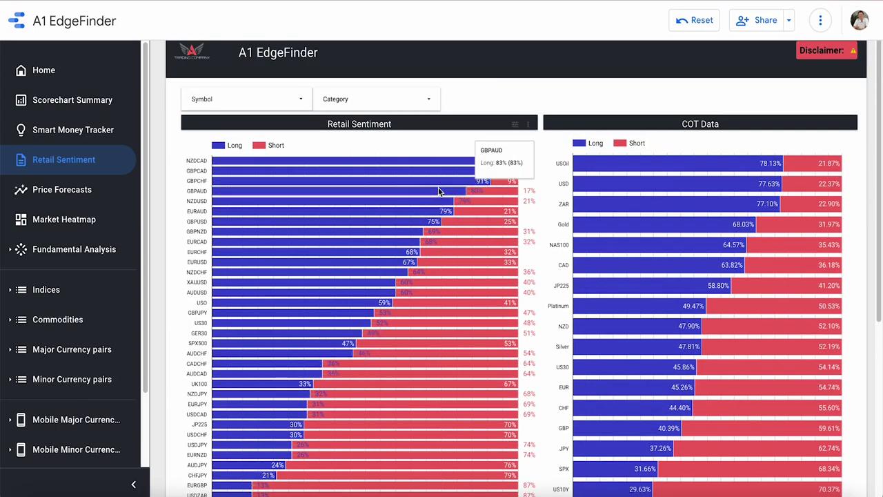
scroll(546, 217, down, 2)
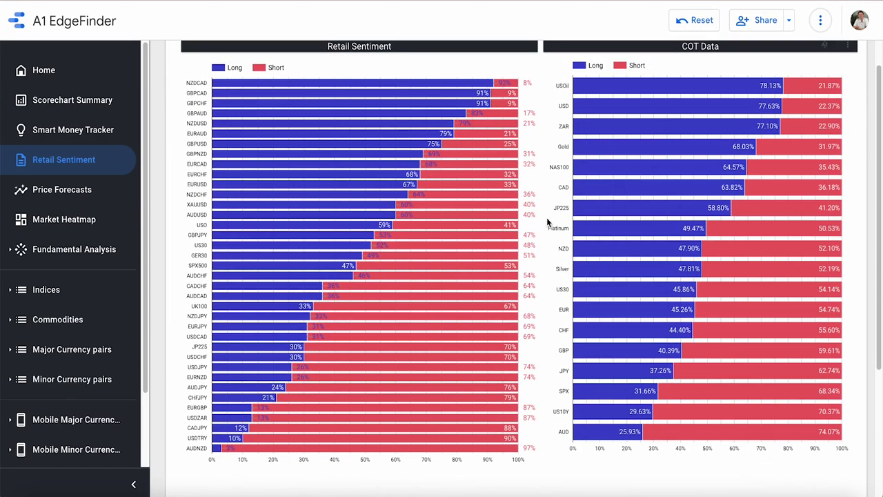
scroll(547, 217, down, 1)
scroll(547, 217, up, 1)
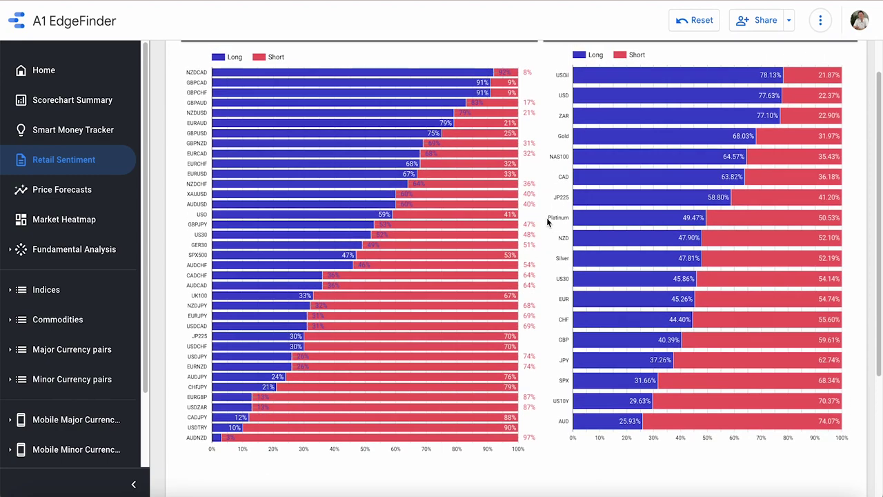
scroll(547, 217, up, 1)
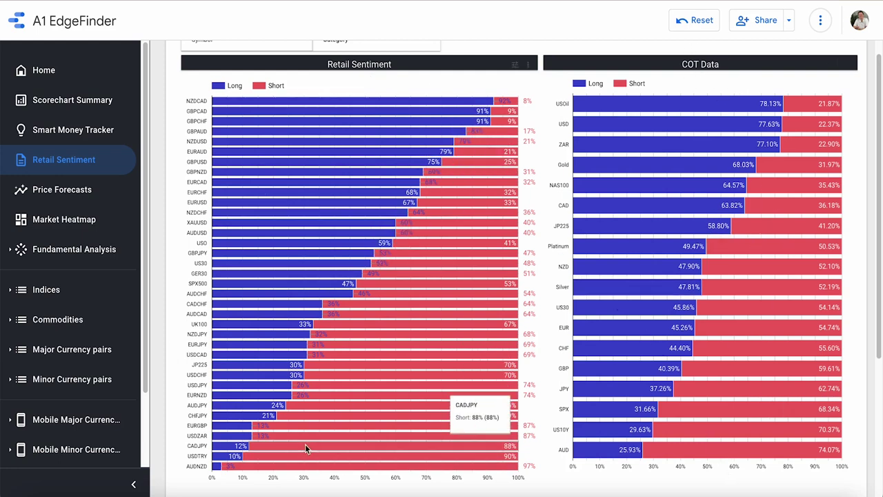
scroll(184, 429, up, 1)
scroll(185, 433, up, 1)
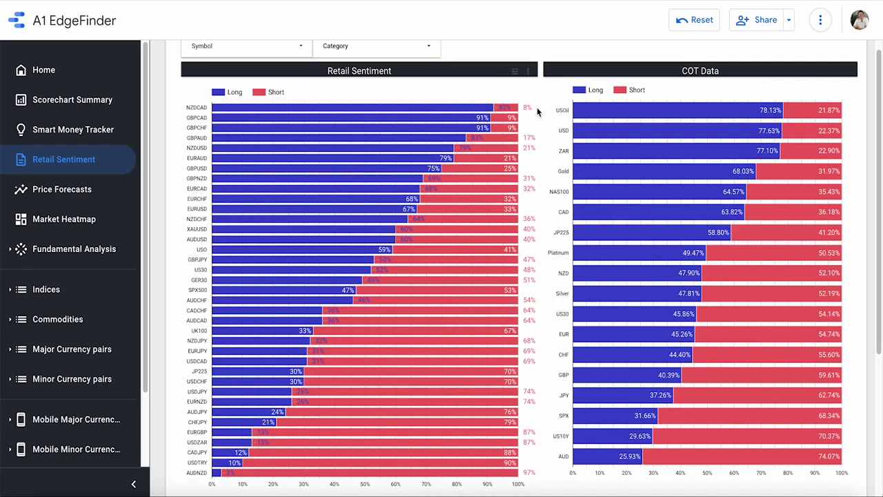
scroll(555, 283, down, 2)
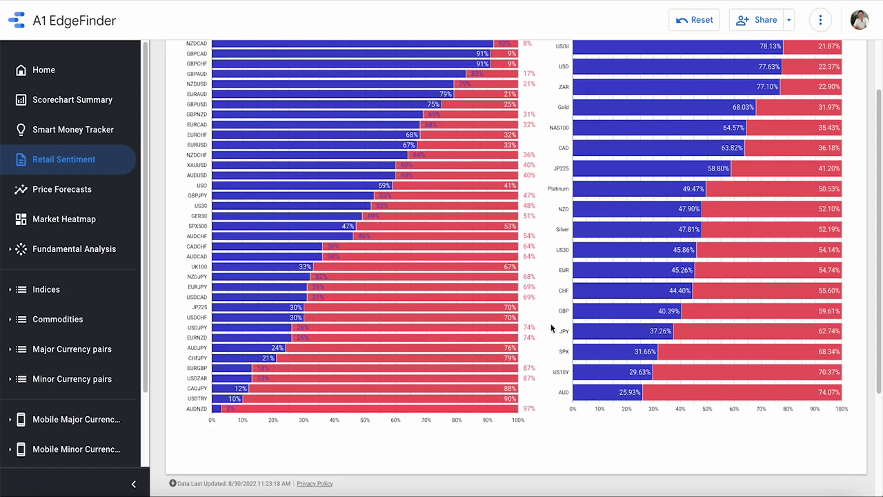
scroll(545, 327, up, 3)
scroll(537, 324, down, 2)
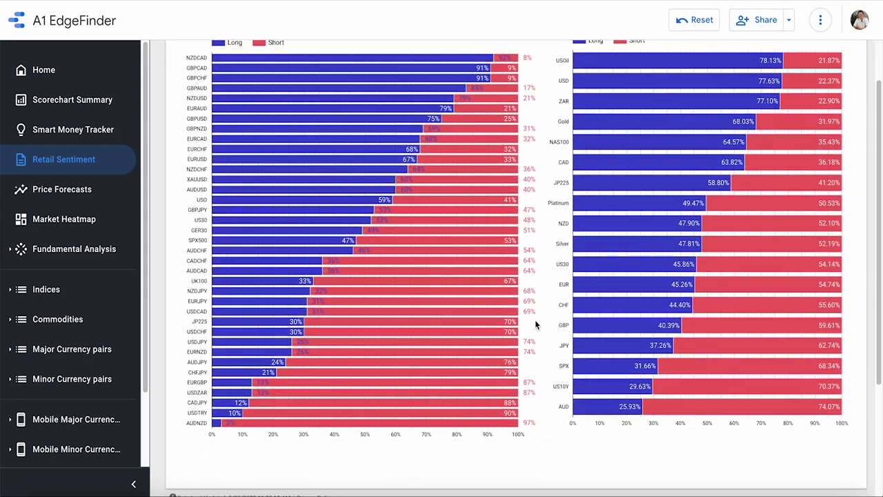
scroll(532, 363, down, 1)
scroll(550, 420, up, 2)
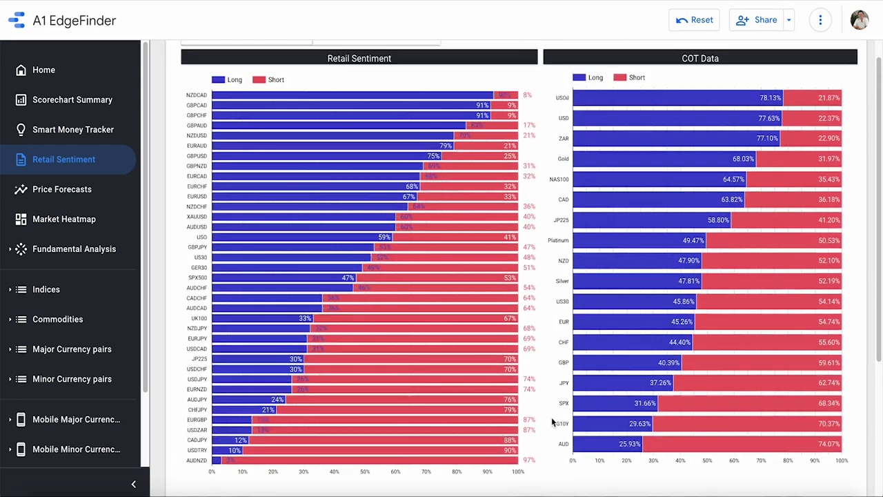
scroll(551, 417, up, 2)
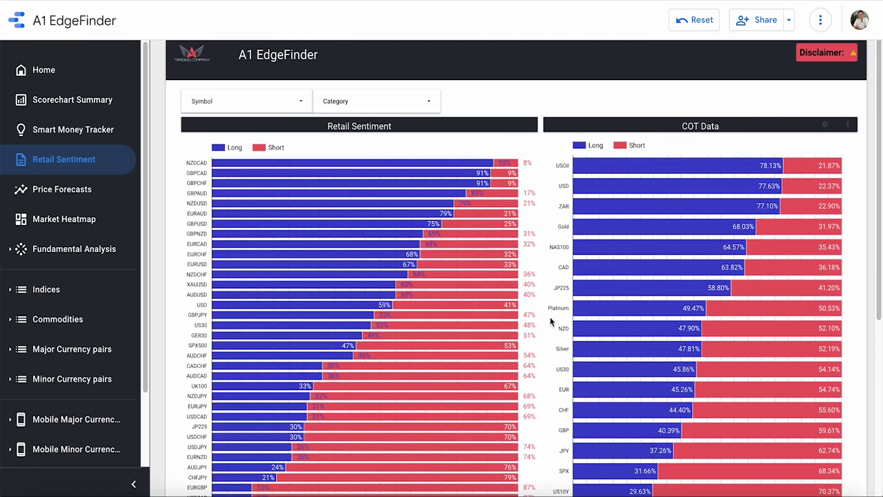
scroll(550, 317, down, 4)
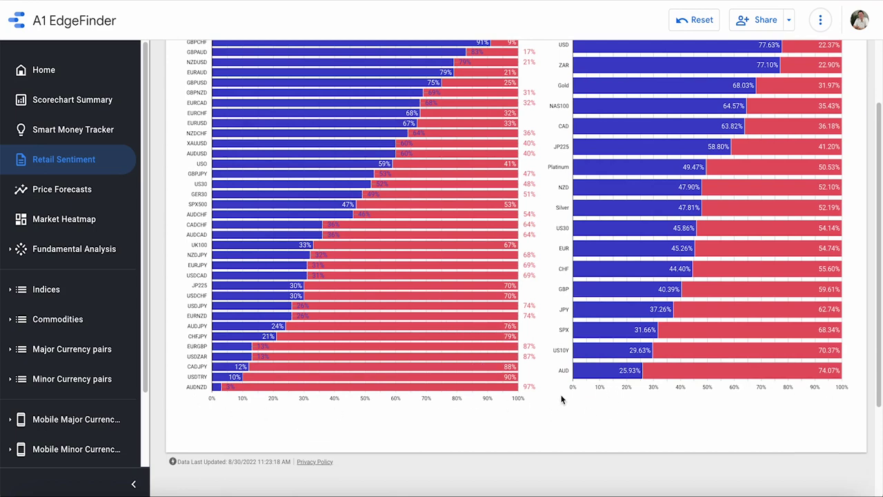
scroll(561, 394, up, 4)
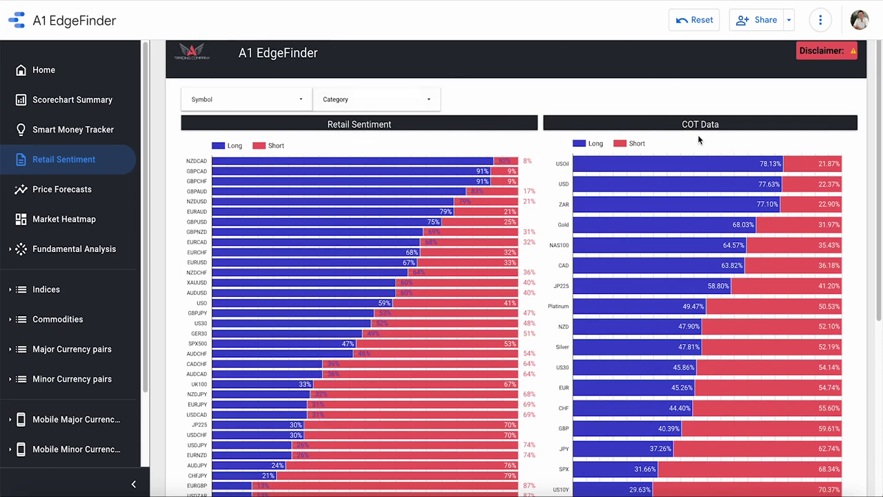
scroll(547, 275, down, 5)
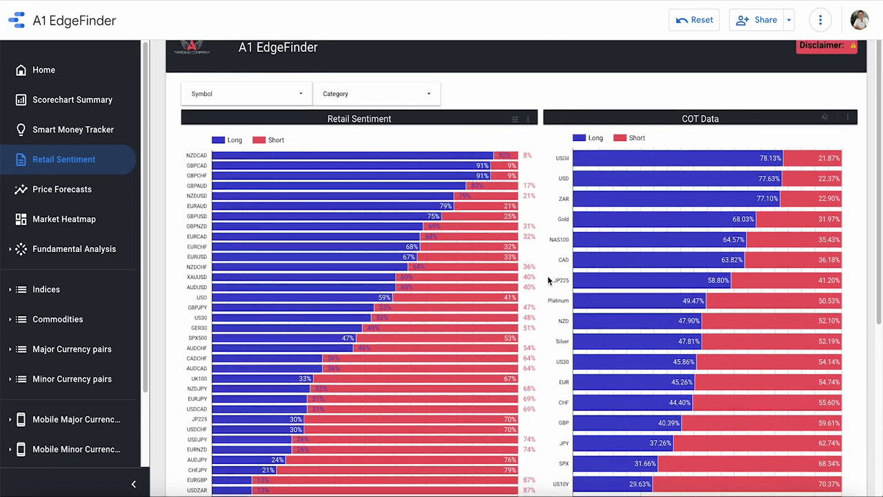
scroll(547, 276, up, 5)
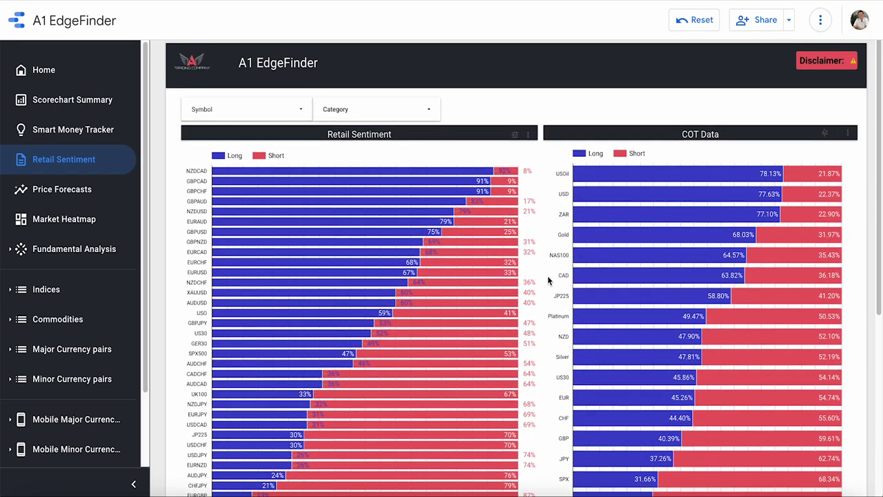
scroll(548, 279, down, 1)
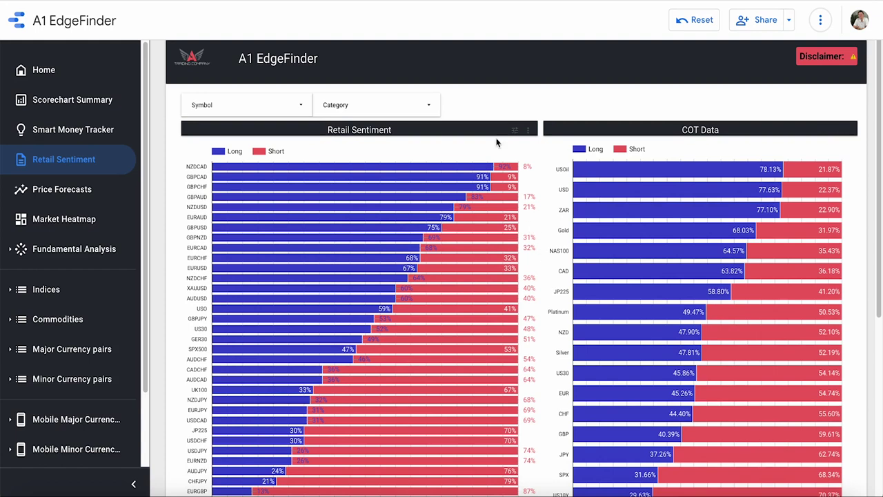
click(357, 109)
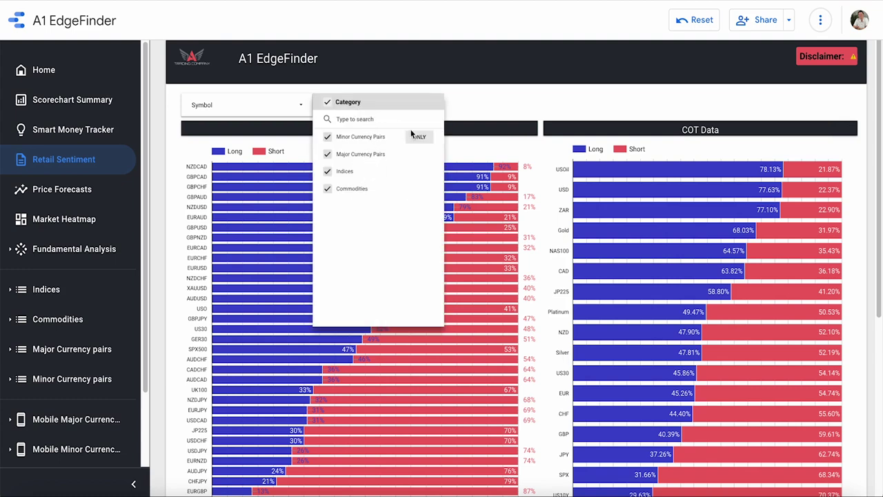
Step: Uncheck Major and Minor Currency Pairs in the Category filter
click(327, 154)
click(327, 136)
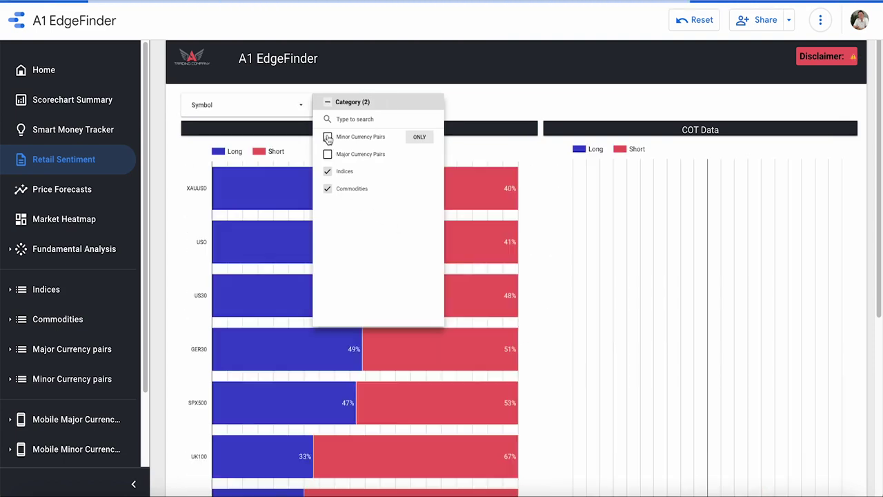
click(543, 167)
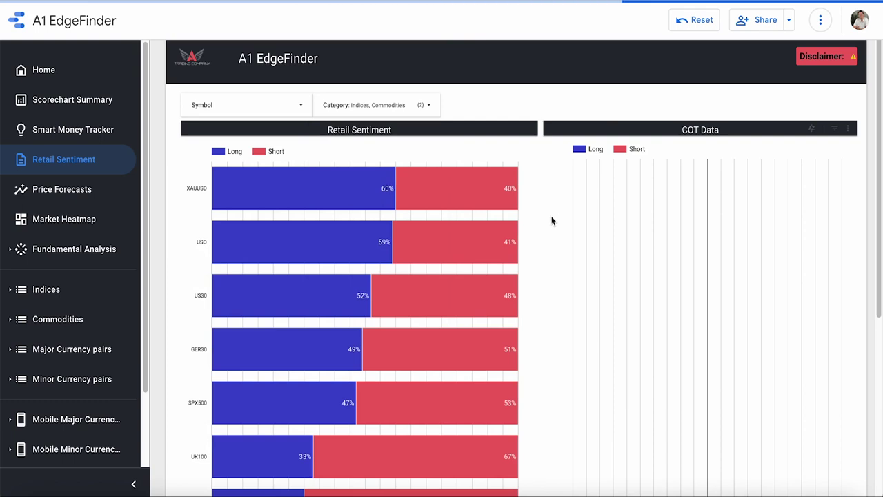
Step: Scroll the filtered chart, from XAUUSD at 60% long to JP225 at 70% short
scroll(563, 242, down, 3)
scroll(563, 241, up, 2)
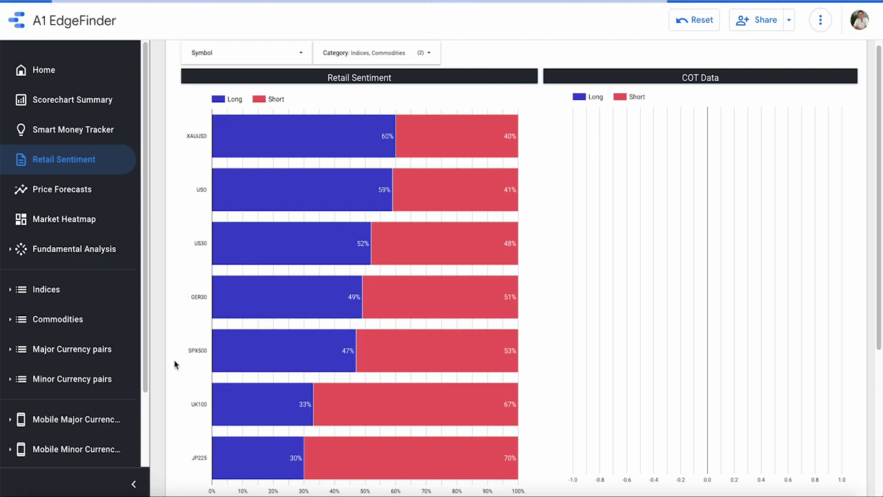
scroll(184, 414, down, 1)
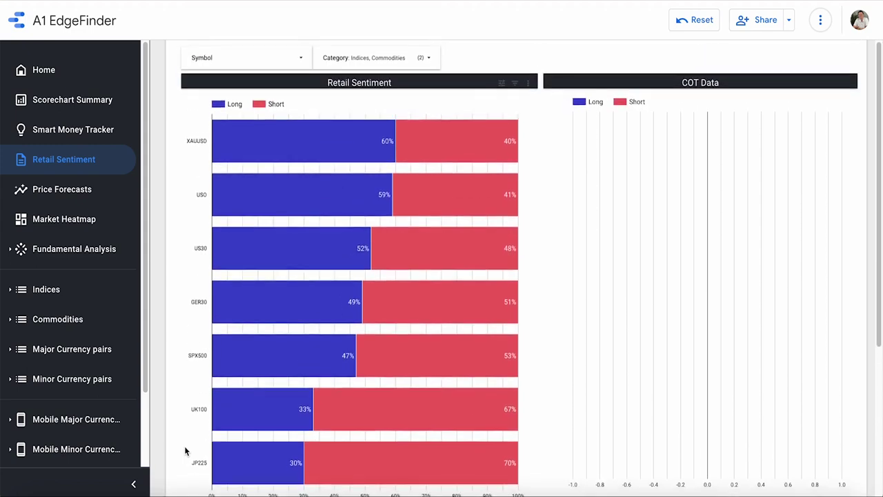
scroll(184, 446, down, 2)
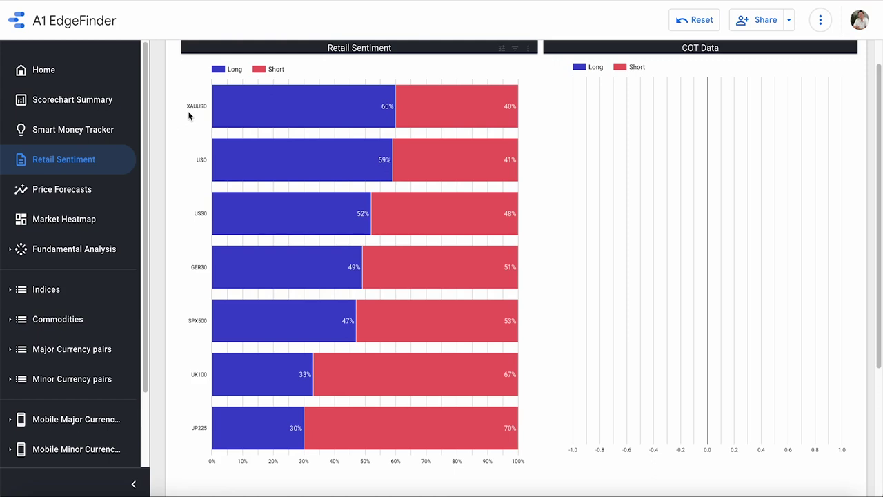
mouse_move(329, 116)
scroll(534, 108, up, 1)
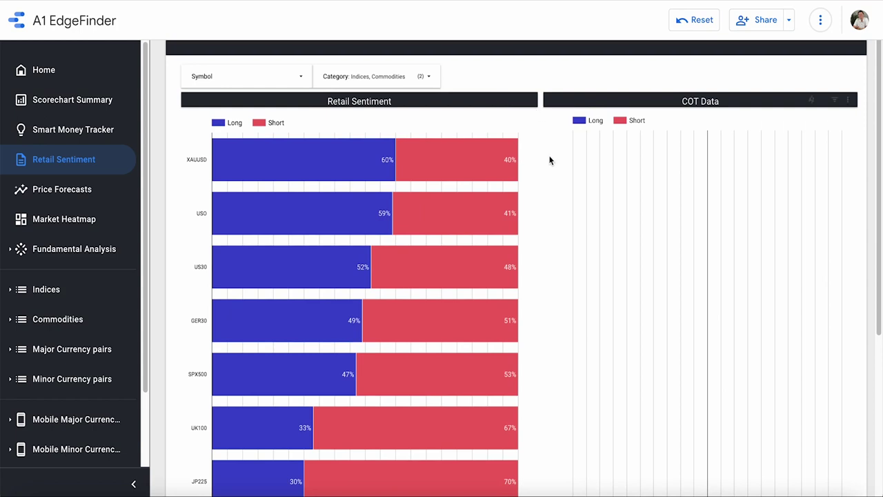
Step: Filter the categories to Major and Minor Currency Pairs only, excluding Indices and Commodities
click(409, 77)
click(327, 126)
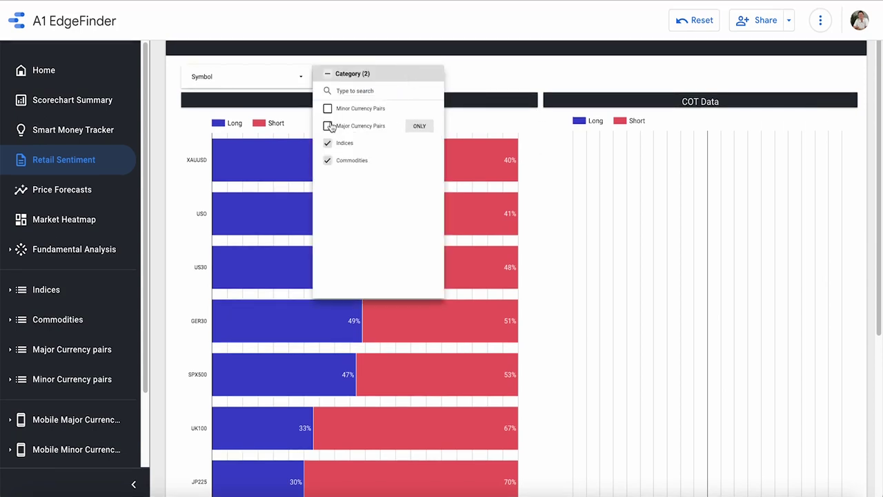
click(328, 109)
click(327, 142)
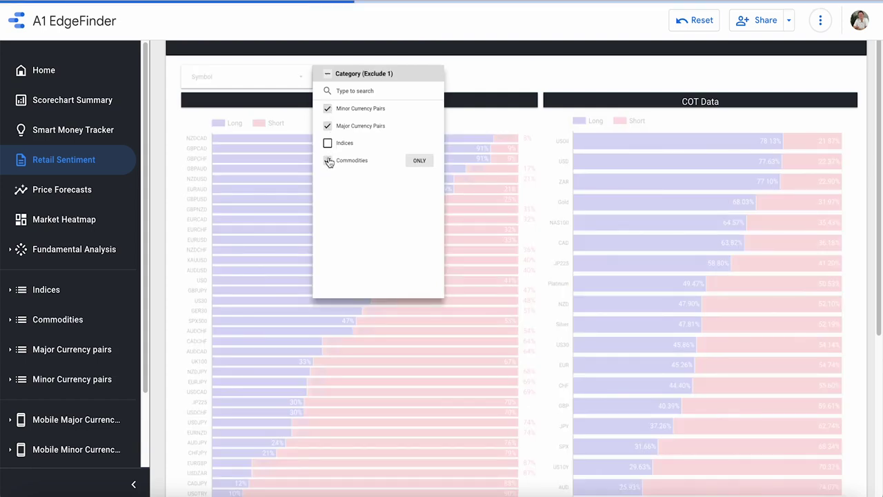
click(328, 160)
click(538, 202)
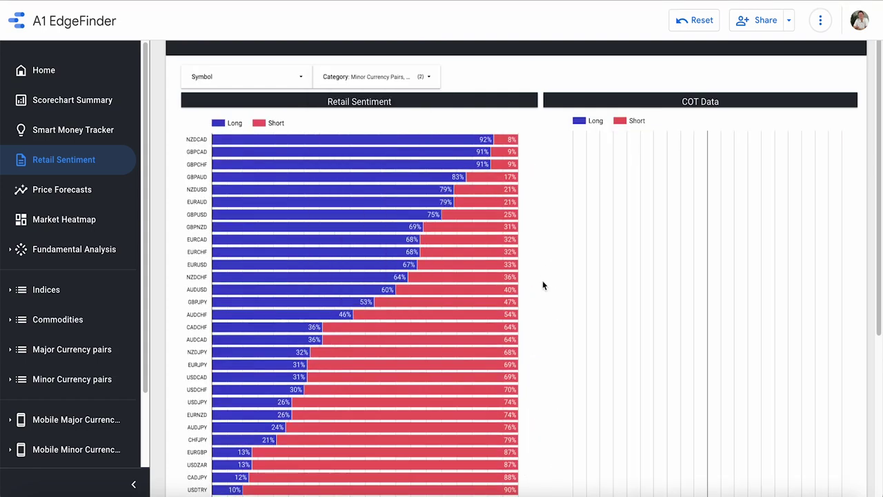
scroll(543, 280, down, 3)
scroll(542, 284, up, 2)
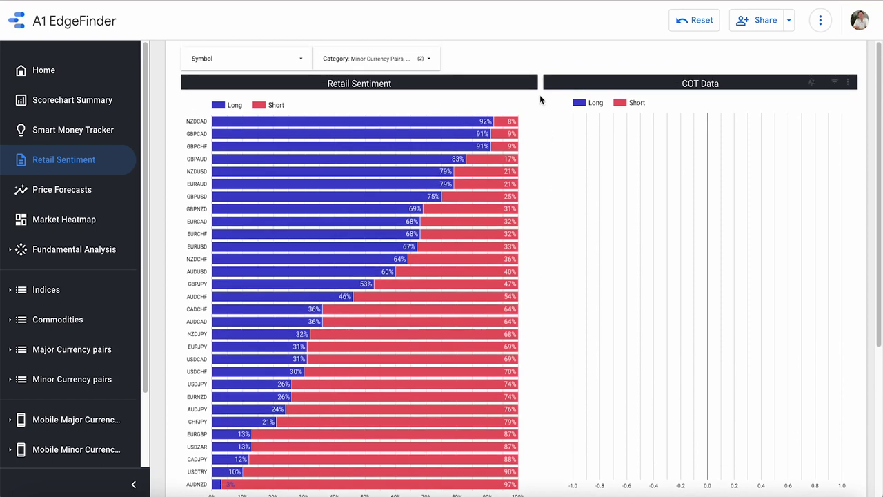
Step: Restrict the Category filter to Major Currency Pairs only
click(413, 61)
click(328, 125)
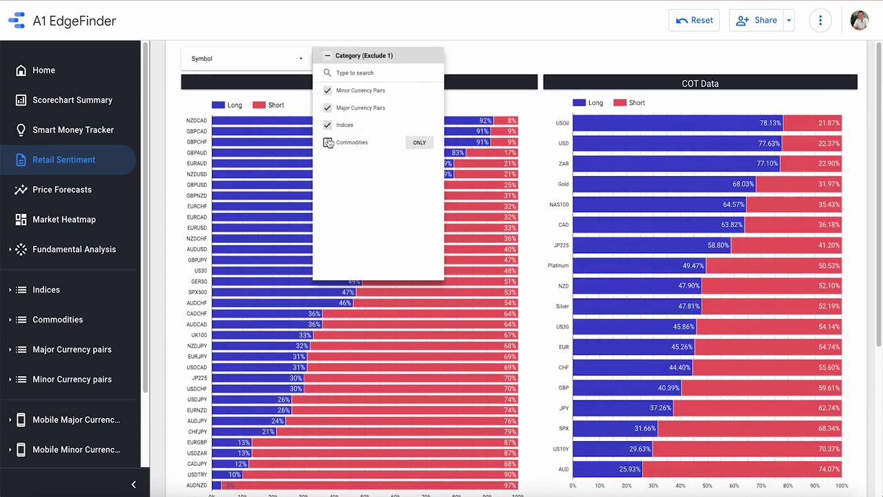
click(330, 142)
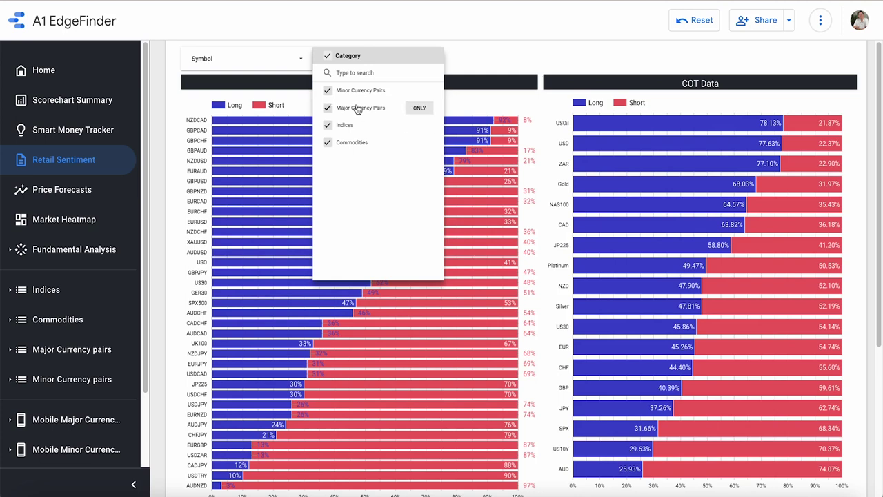
click(424, 110)
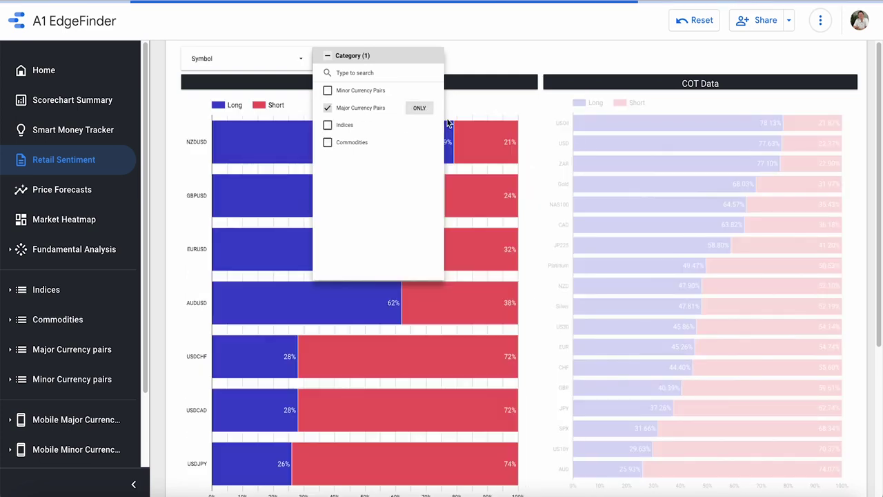
click(542, 169)
scroll(538, 267, down, 3)
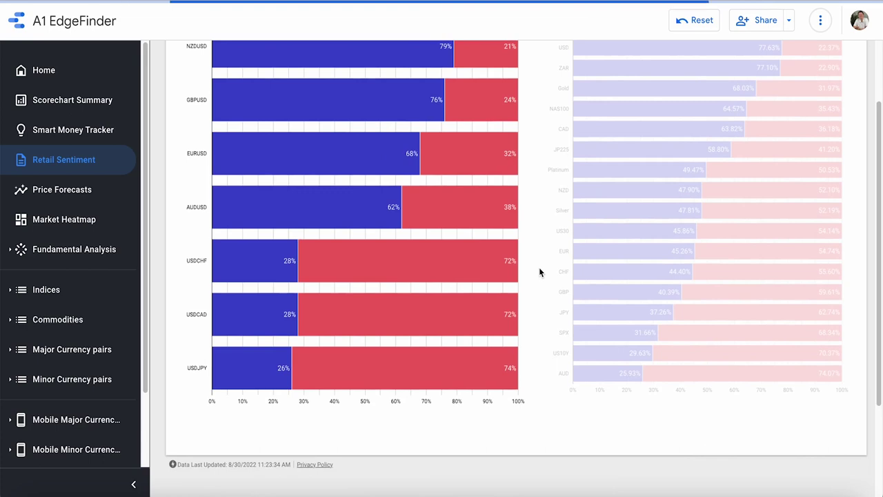
scroll(539, 267, up, 1)
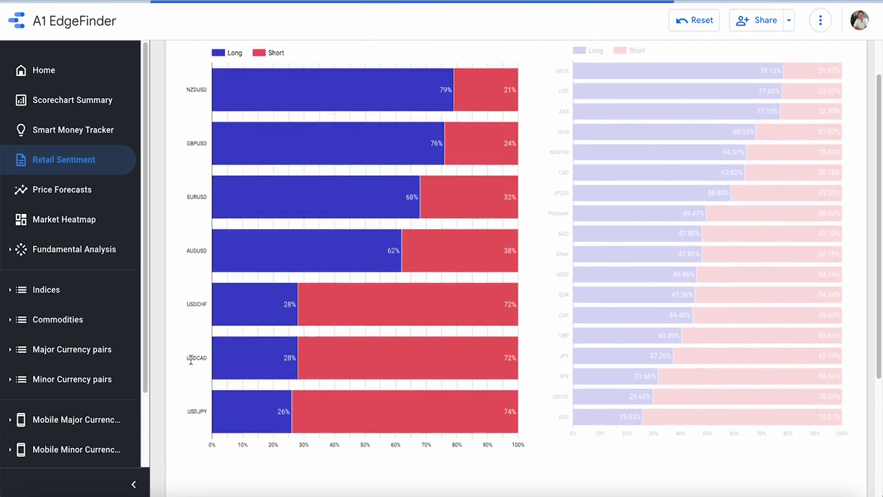
scroll(179, 285, up, 2)
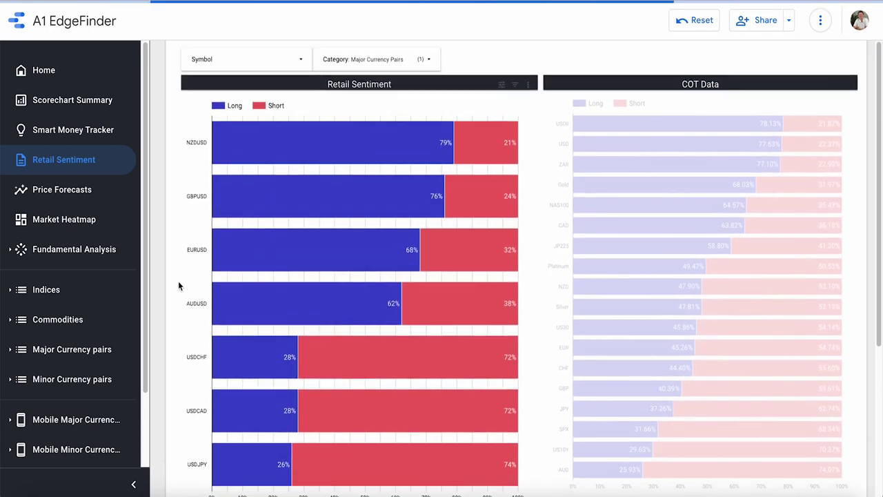
Step: Recheck Minor Currency Pairs, Indices and Commodities so all four categories show
click(338, 60)
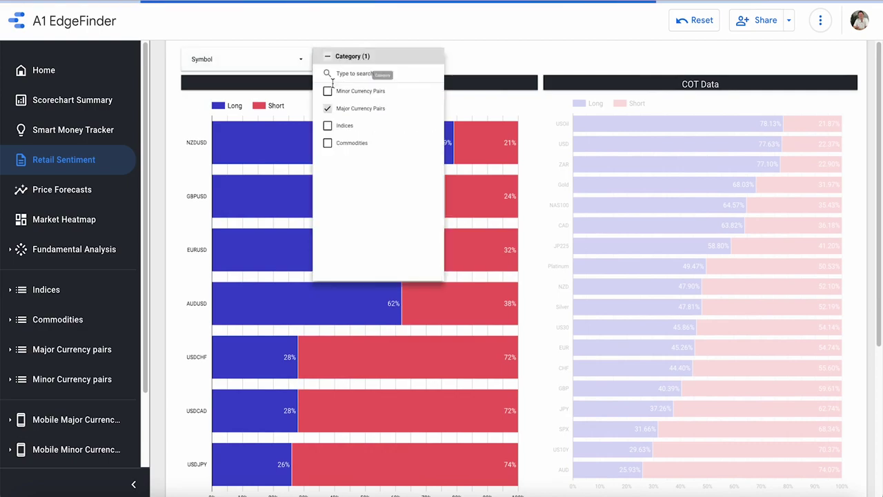
click(328, 91)
click(328, 125)
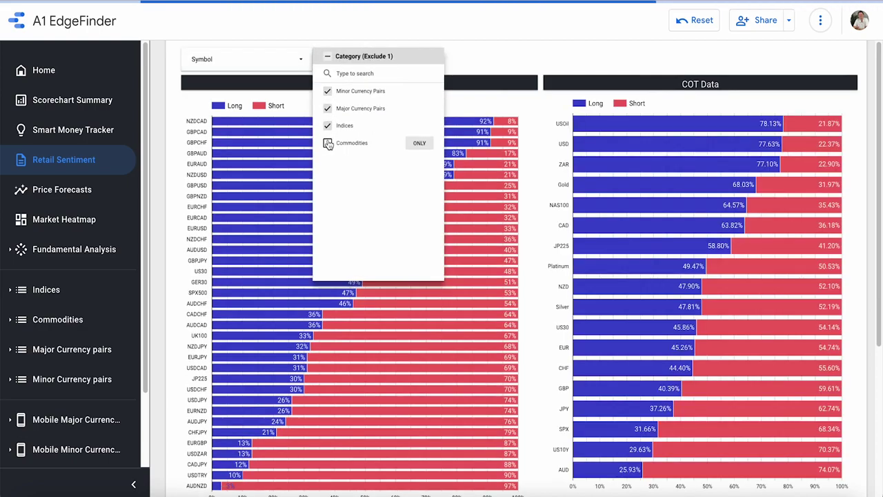
click(328, 144)
click(170, 180)
Step: Search symbols for 'gb' and keep only GBPCAD, showing 91% long versus 9% short
scroll(170, 179, up, 2)
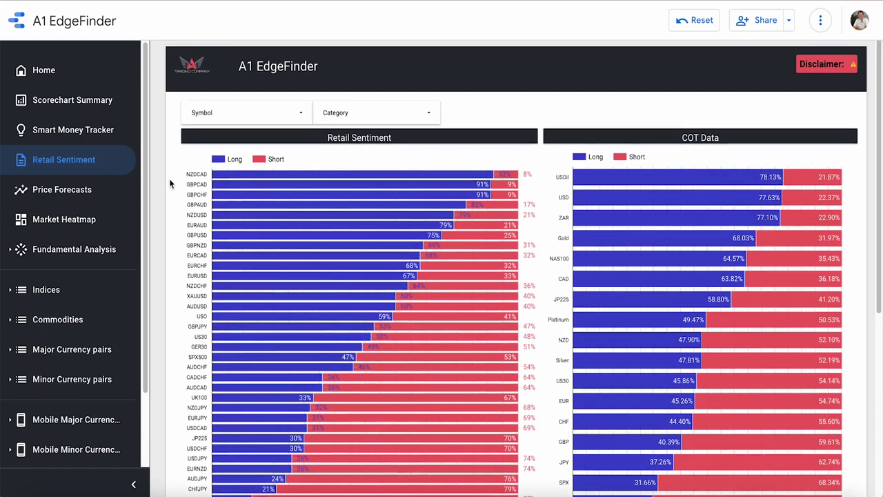
scroll(170, 183, down, 2)
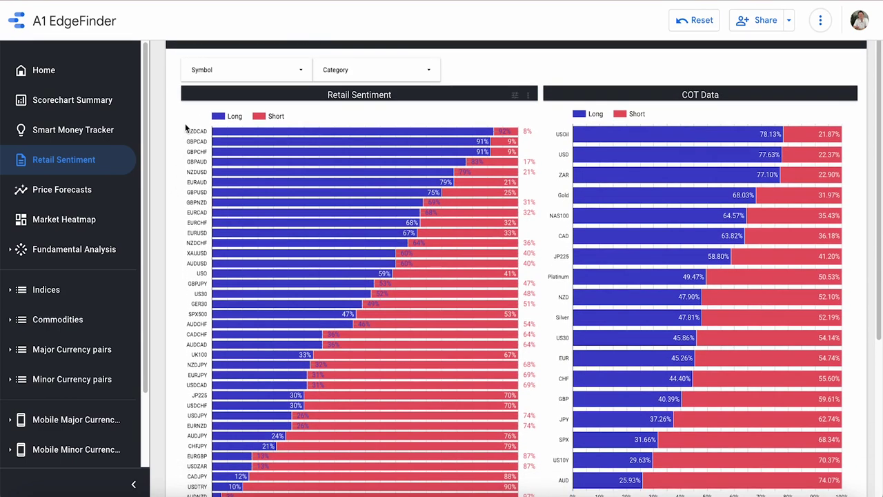
click(263, 72)
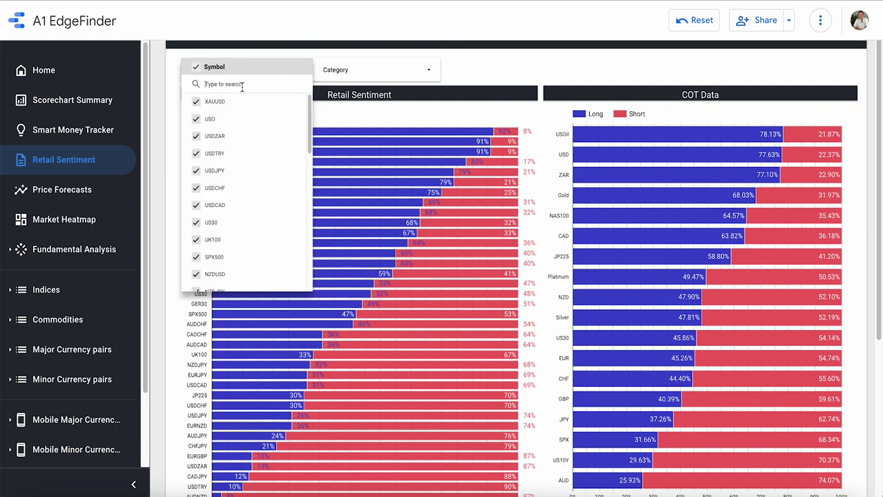
text(gbp)
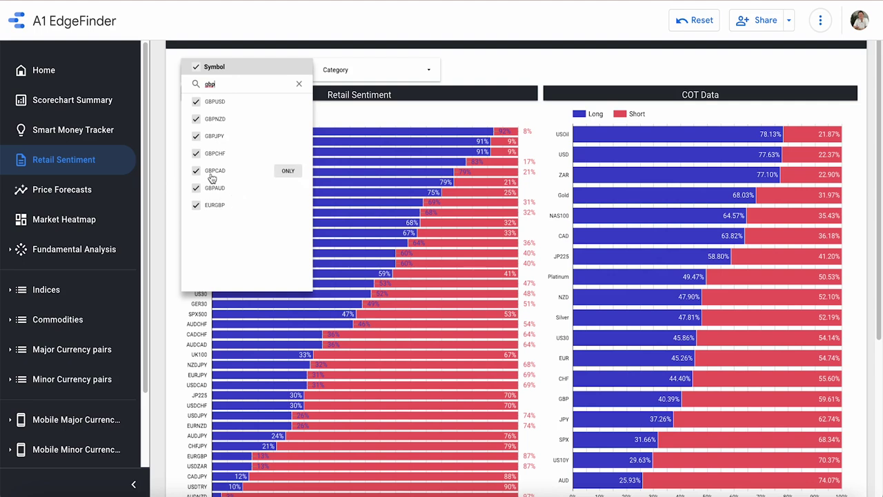
click(287, 171)
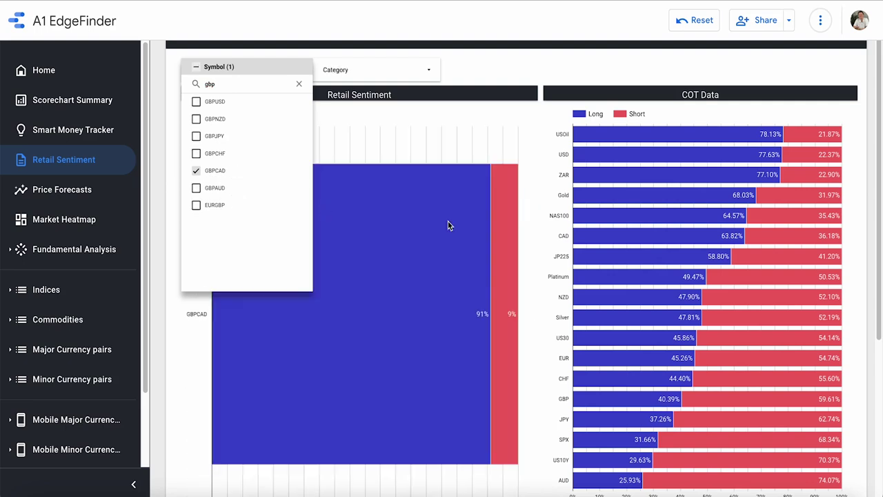
scroll(534, 315, down, 1)
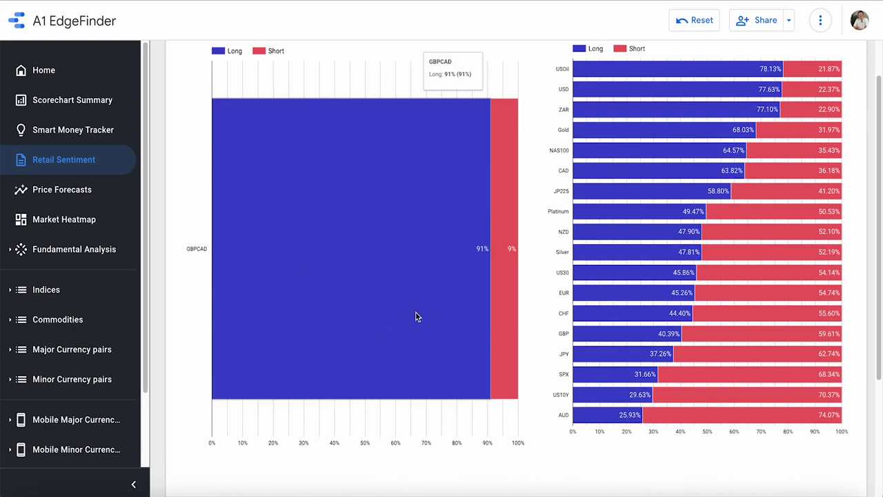
scroll(531, 297, up, 2)
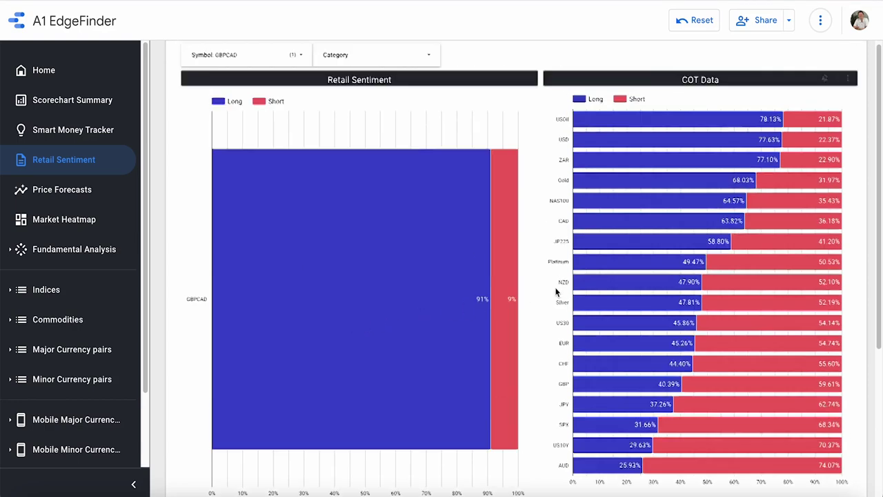
Step: Open the Symbol filter and search it for 'gbp'
click(275, 127)
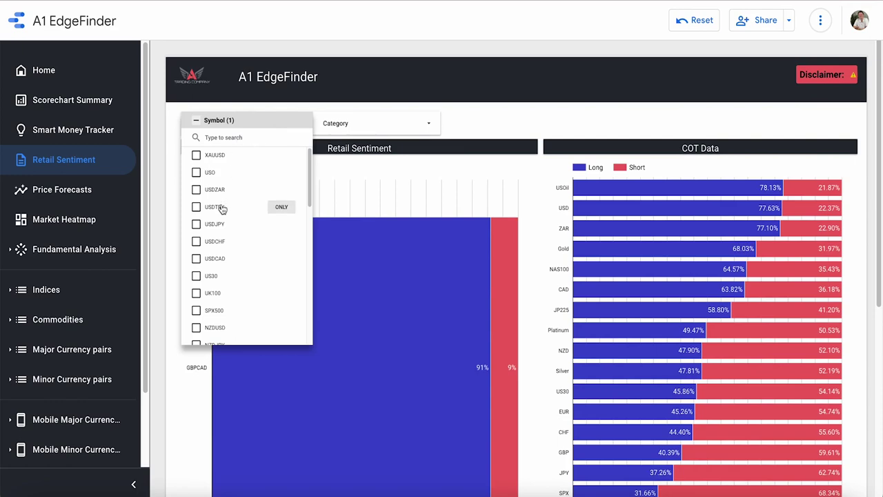
scroll(235, 263, down, 5)
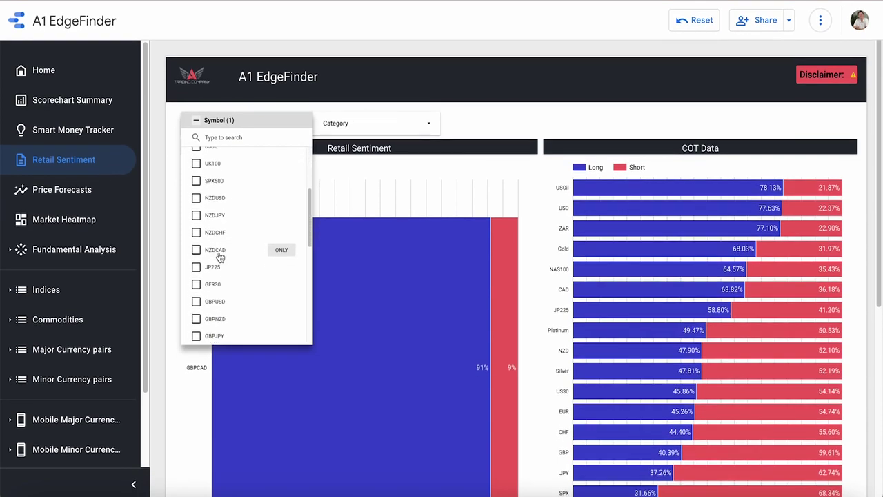
scroll(231, 306, up, 3)
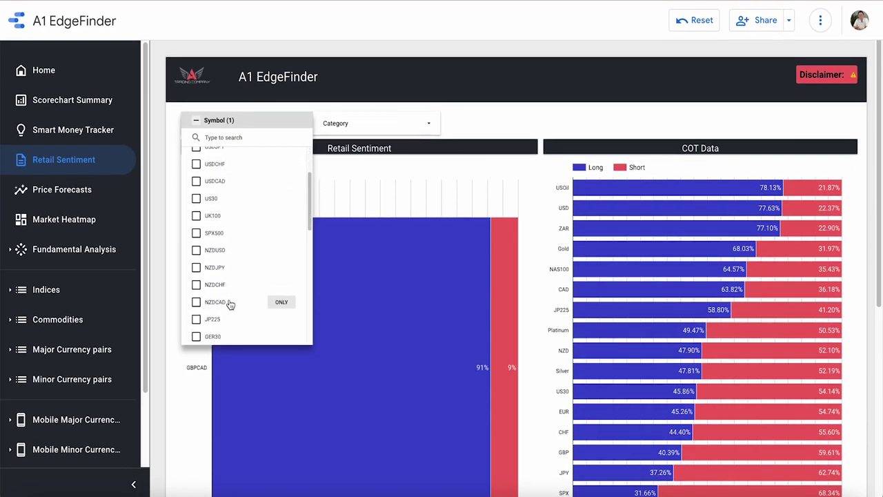
scroll(230, 305, down, 3)
scroll(230, 303, up, 5)
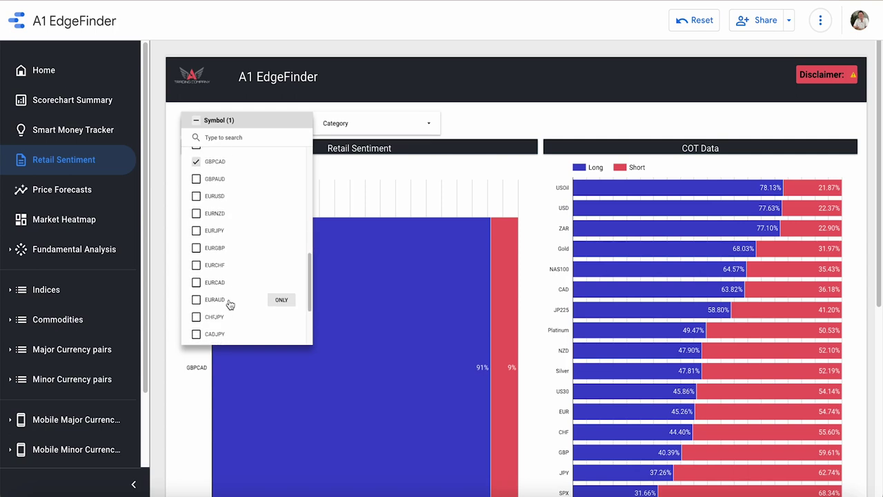
click(234, 137)
text(gbp)
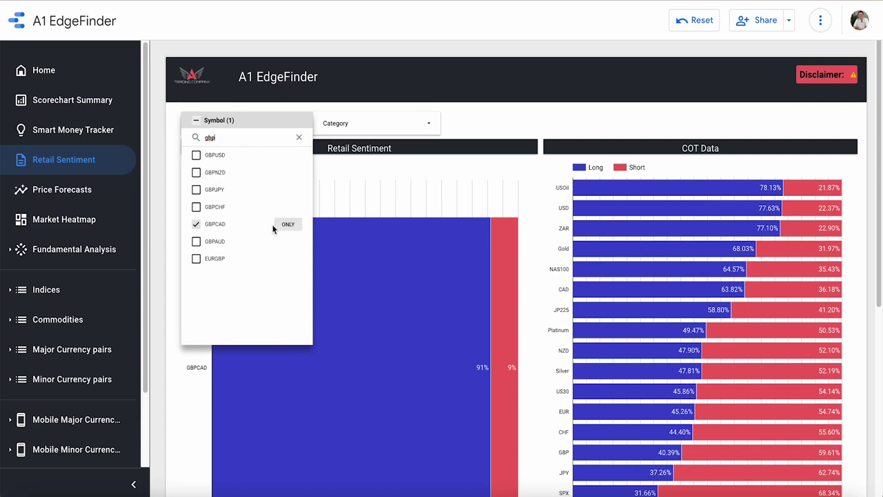
Step: Add GBPAUD, GBPCHF, GBPJPY, GBPNZD and GBPUSD to the chart alongside GBPCAD
click(196, 242)
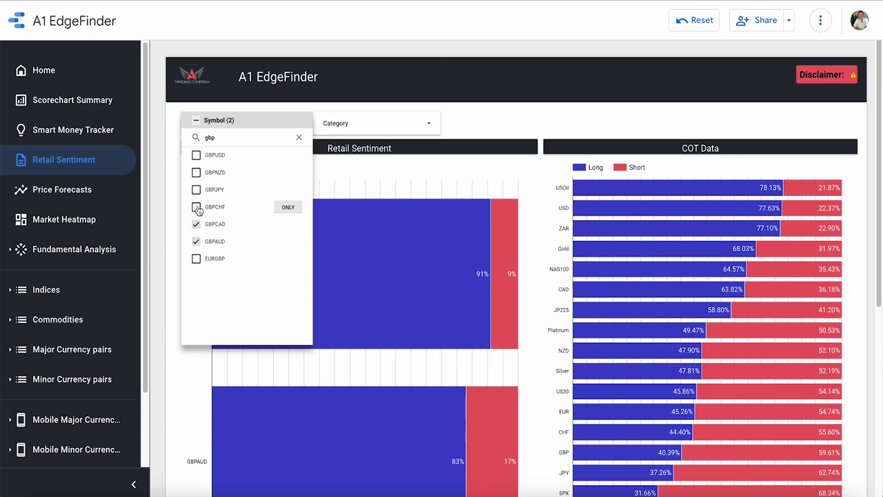
click(197, 207)
click(196, 190)
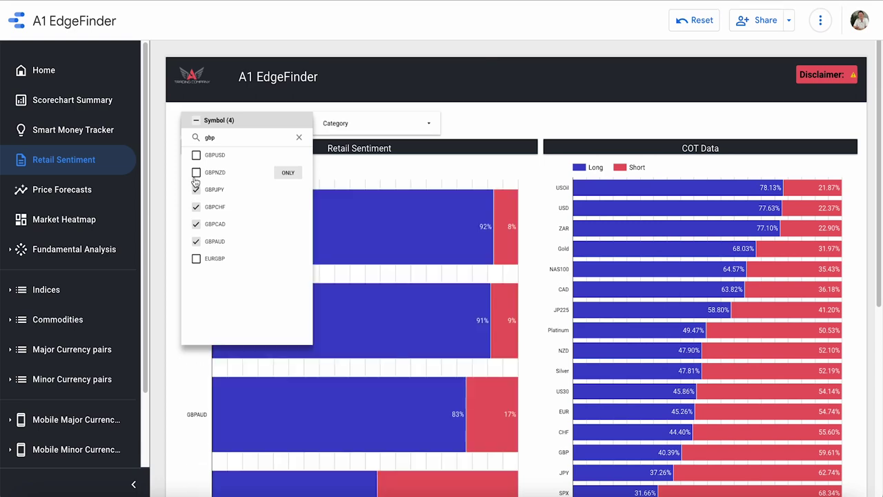
click(196, 172)
click(196, 156)
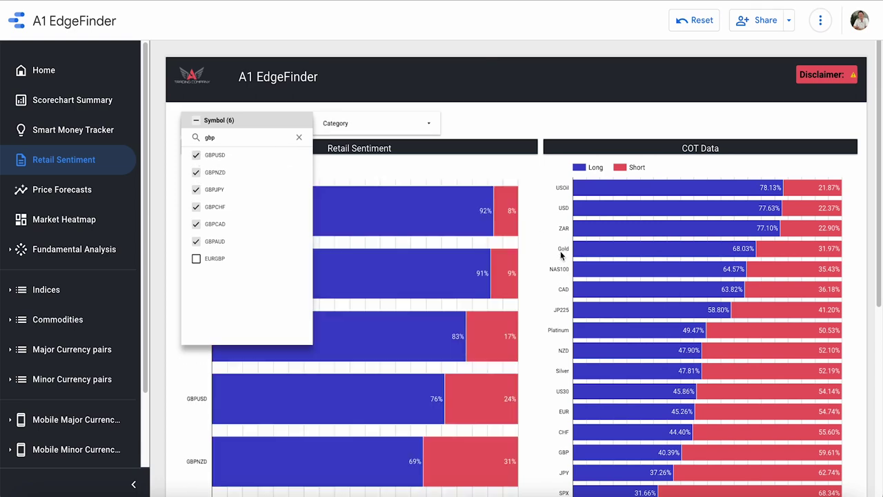
click(545, 288)
scroll(543, 287, down, 3)
scroll(543, 287, up, 1)
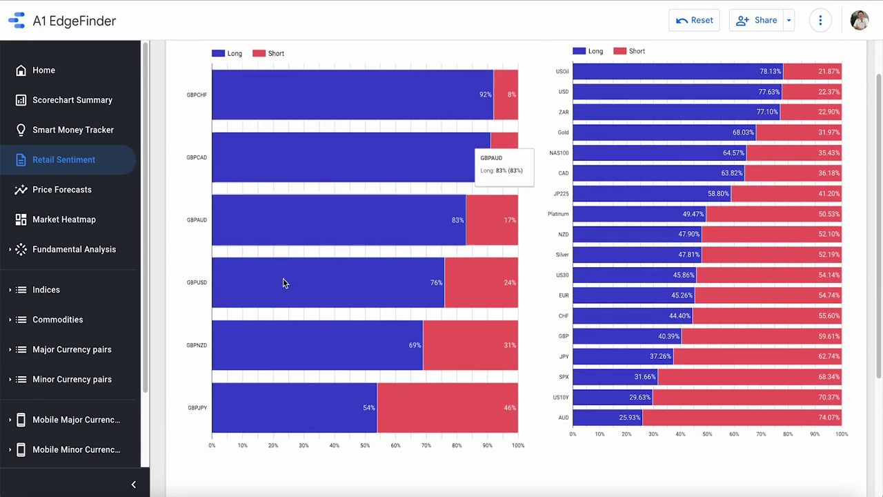
scroll(523, 254, up, 2)
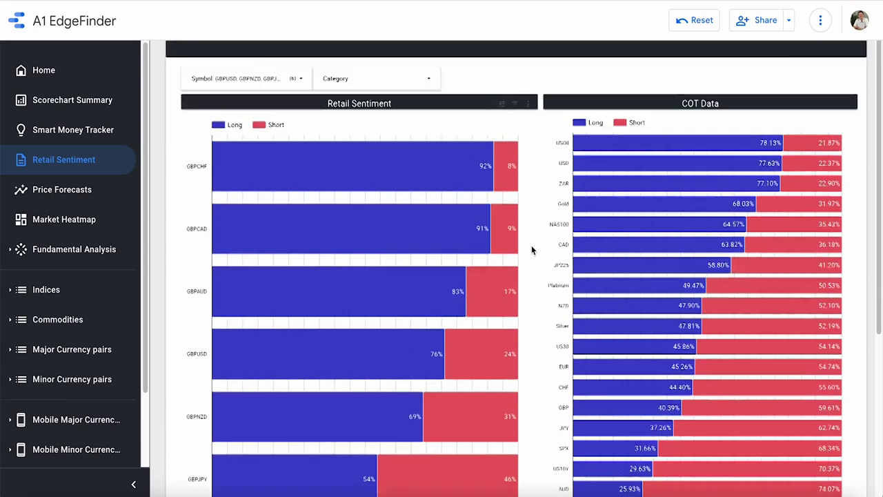
Step: Select all symbols again so the chart is headed by NZDCAD at 92% long
click(244, 127)
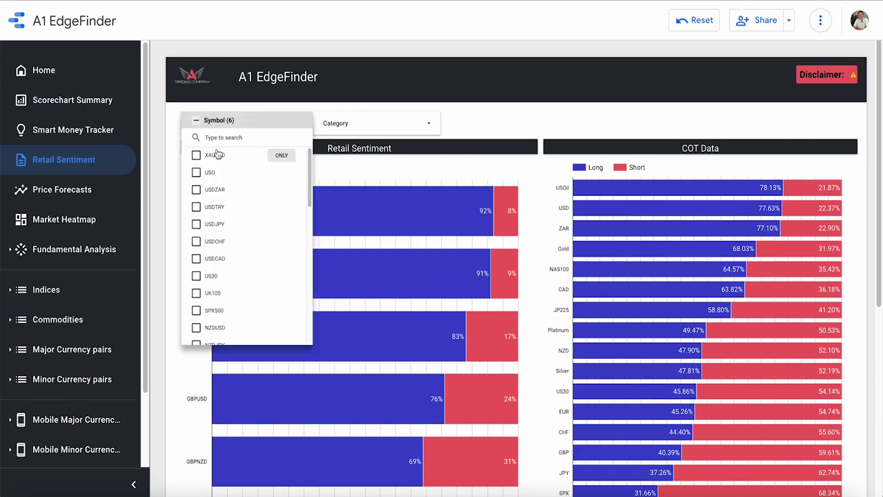
click(197, 122)
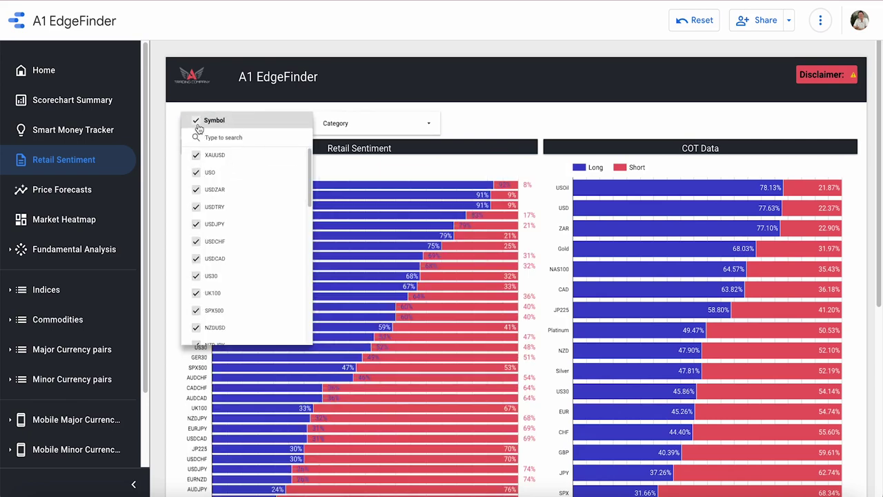
click(545, 259)
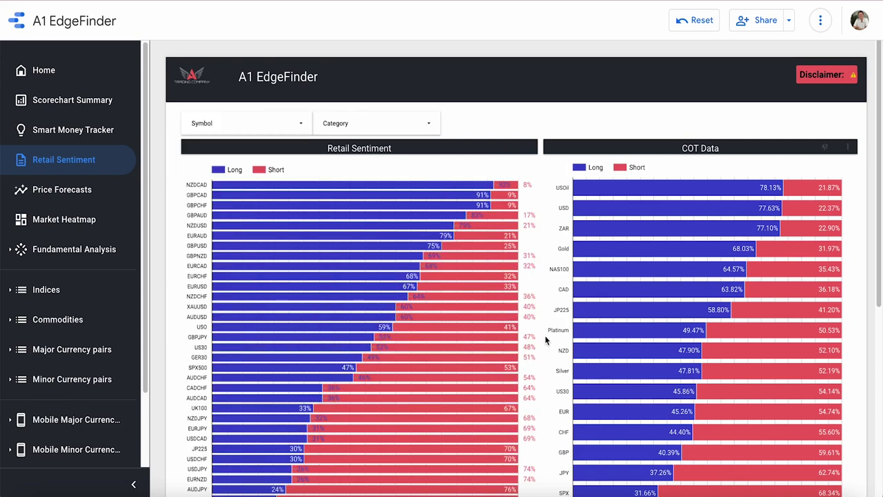
scroll(544, 336, down, 2)
scroll(545, 335, up, 2)
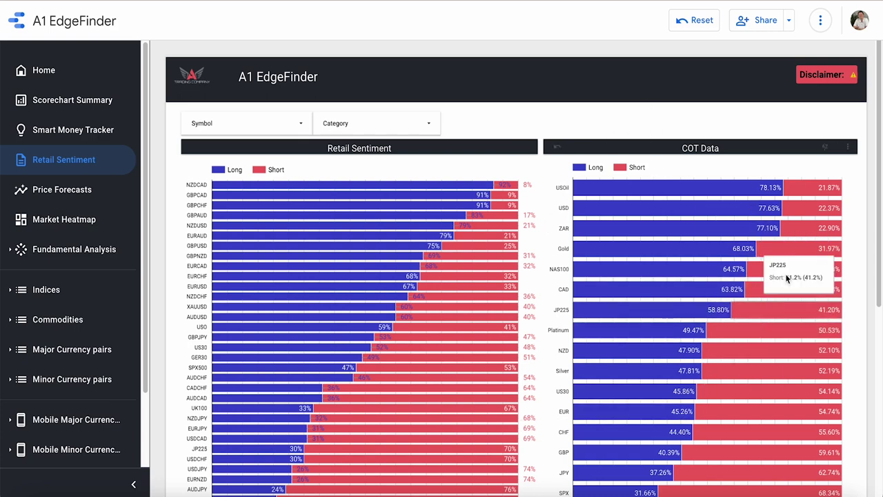
Step: Sort the COT Data chart by Short, then by COT data
click(825, 149)
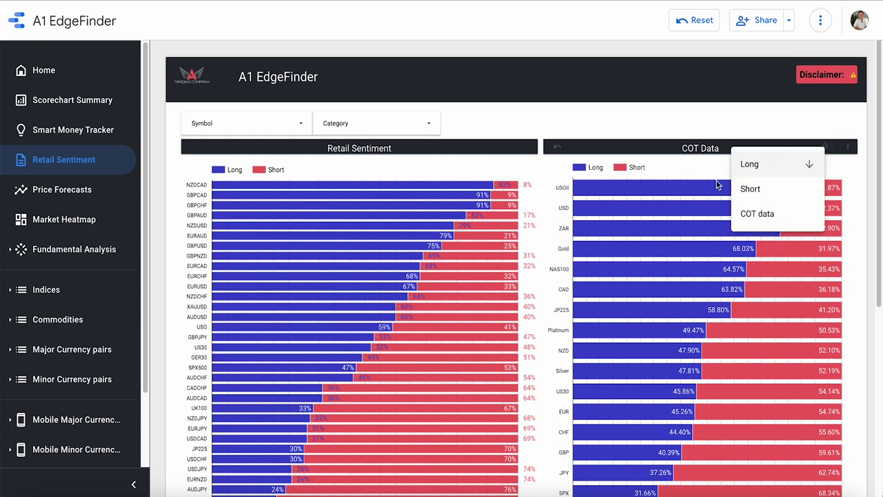
click(778, 189)
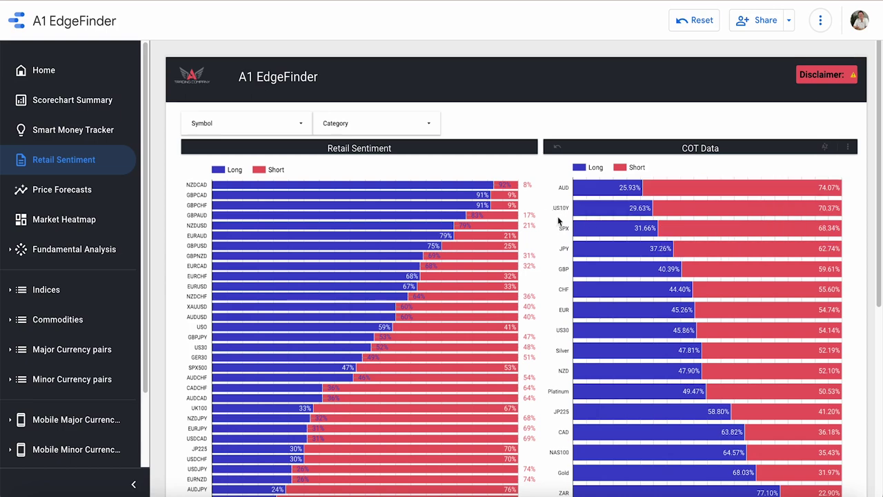
scroll(606, 340, down, 2)
scroll(606, 340, up, 2)
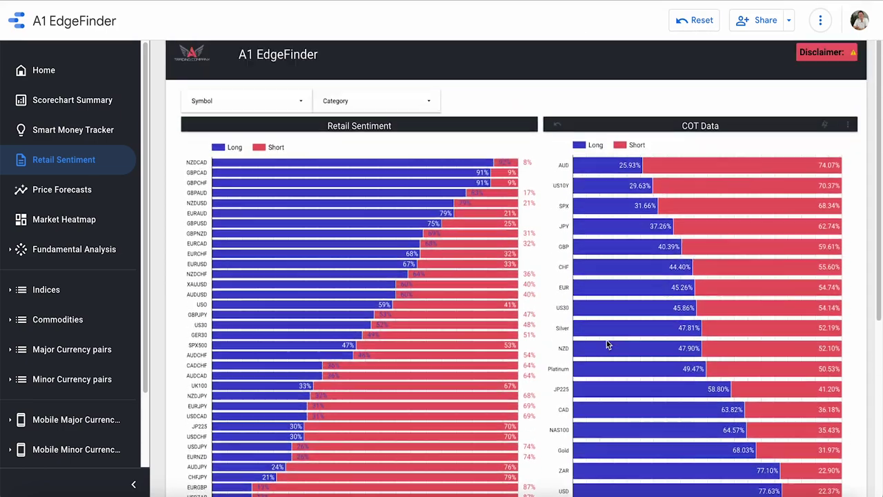
click(823, 126)
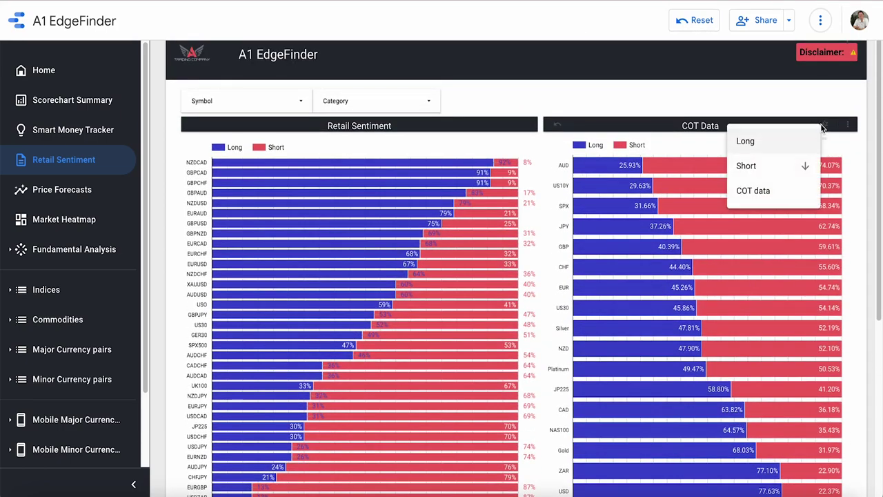
click(785, 197)
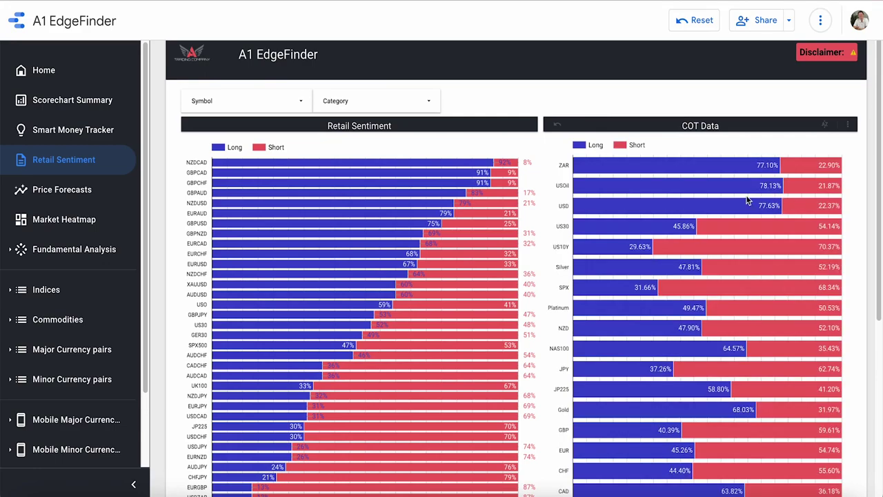
scroll(540, 324, down, 1)
scroll(540, 324, down, 1)
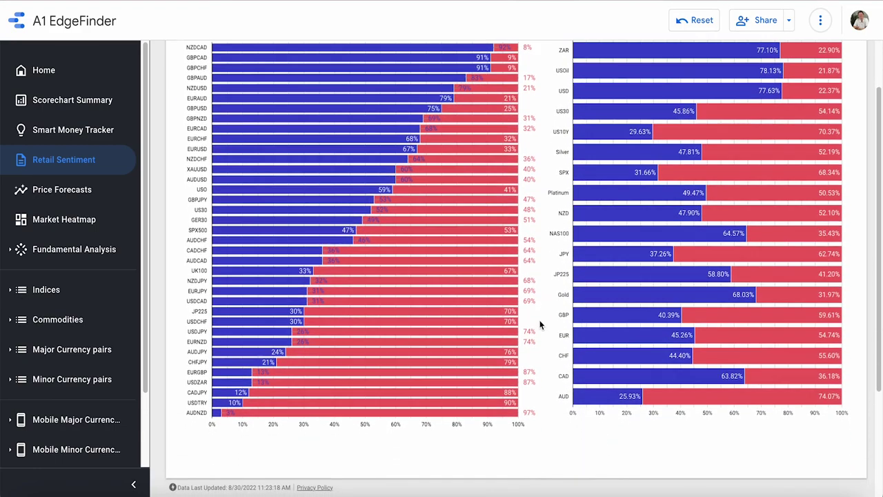
scroll(540, 324, up, 2)
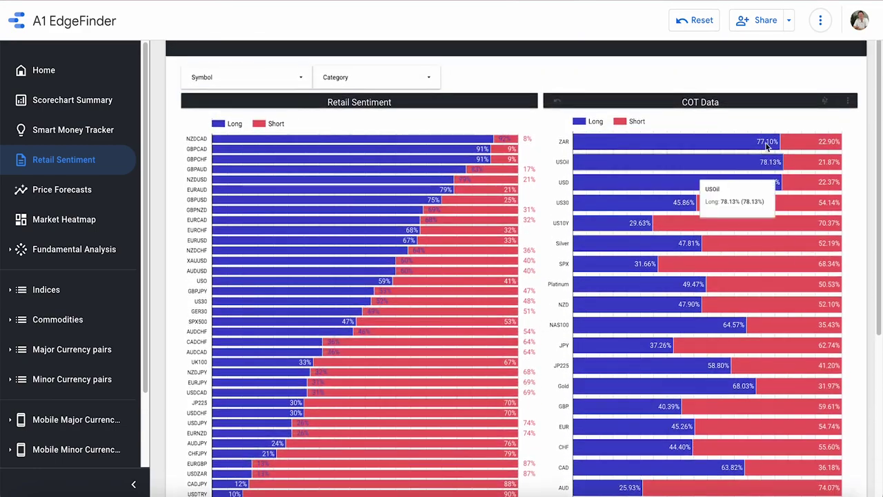
Step: Sort COT Data by Long, highest first, then go to Scorechart Summary
click(828, 103)
click(791, 116)
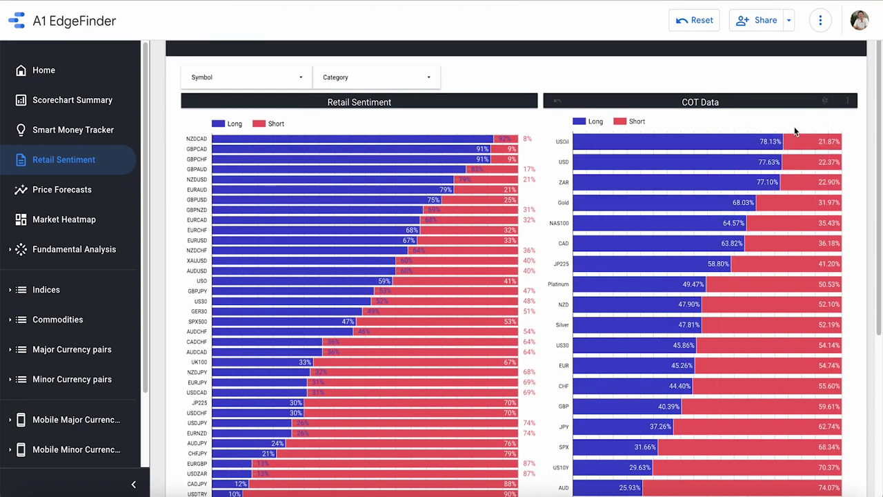
scroll(545, 389, up, 1)
scroll(544, 382, down, 2)
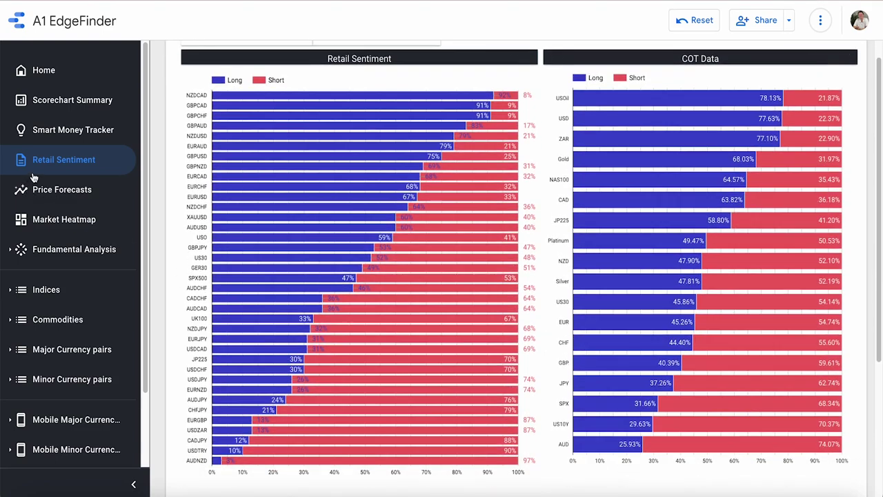
scroll(188, 227, up, 2)
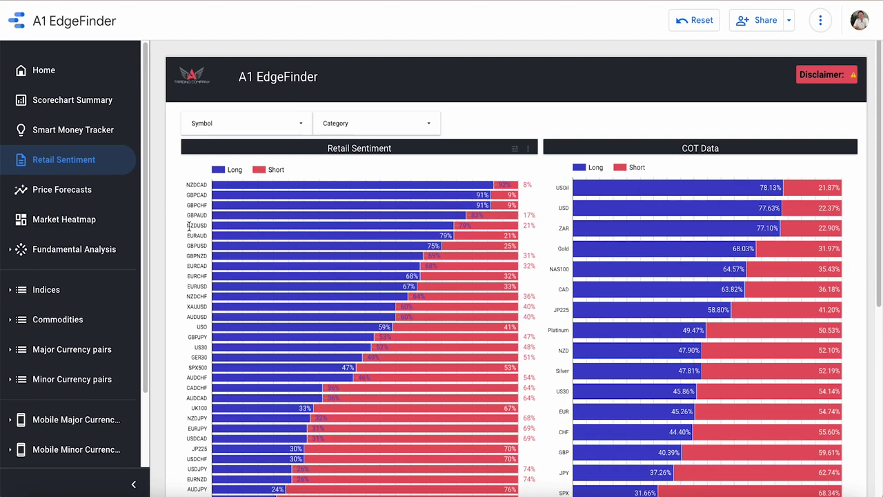
click(69, 109)
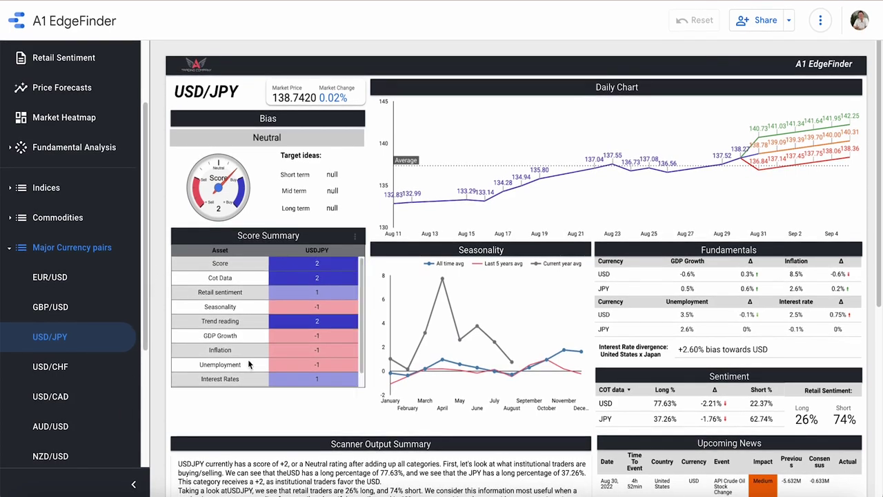
Step: Scroll the USD/JPY page to its 26% long, 74% short sentiment and score summary
scroll(283, 381, down, 1)
scroll(842, 413, down, 1)
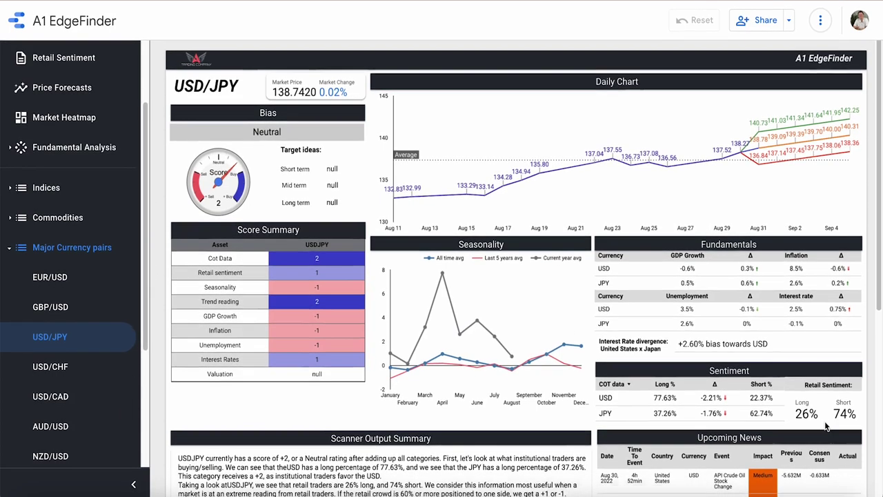
scroll(791, 306, up, 1)
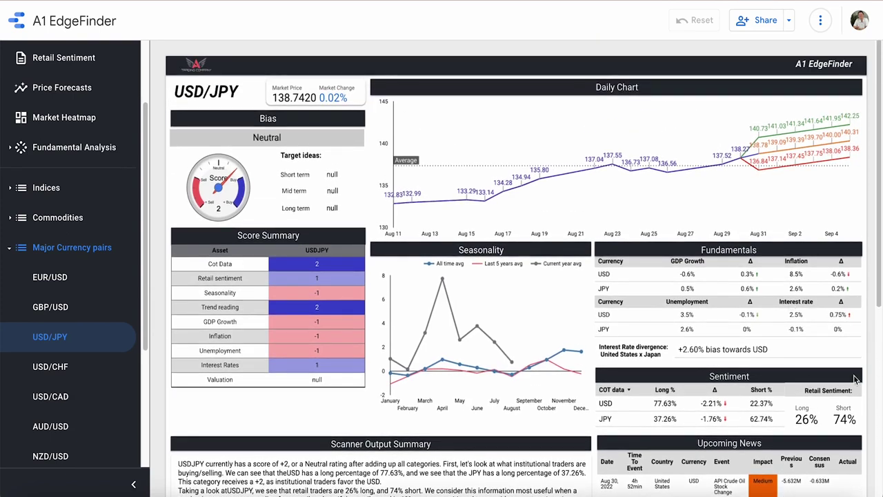
scroll(86, 373, down, 1)
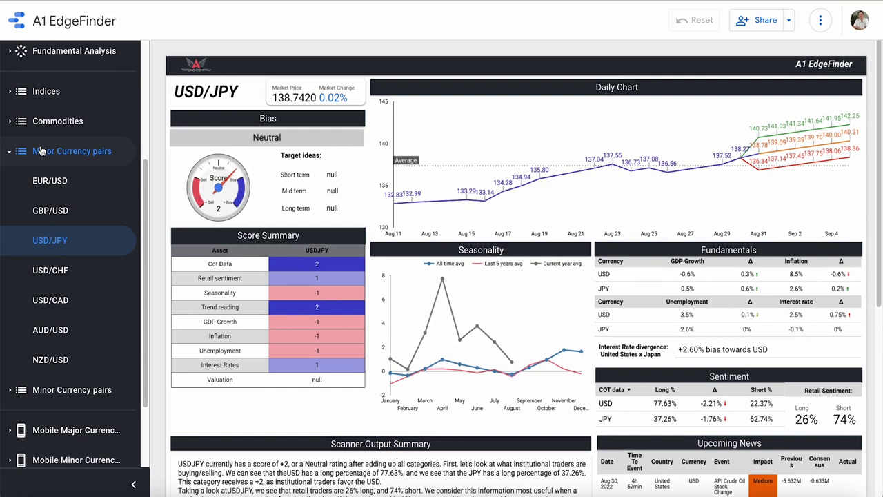
Step: Expand Minor Currency pairs and open EUR/CAD, a Strong Sell at score -7
scroll(50, 297, down, 1)
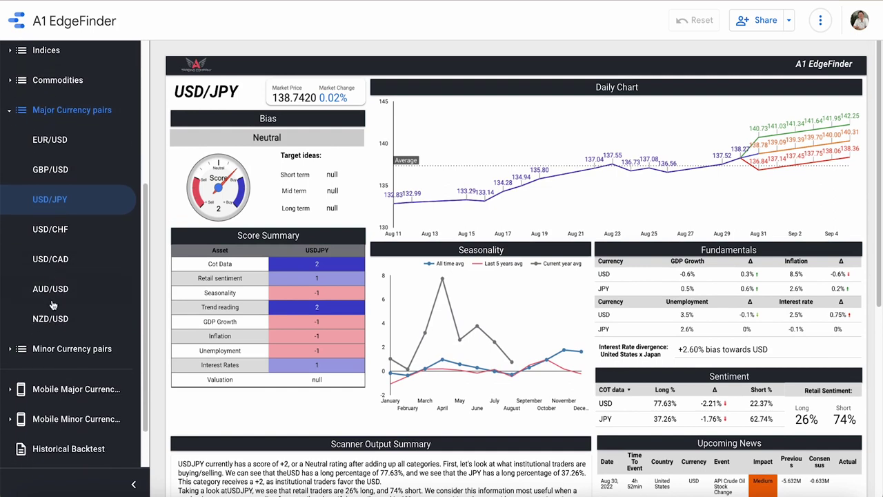
click(69, 356)
scroll(69, 355, down, 2)
scroll(70, 354, down, 3)
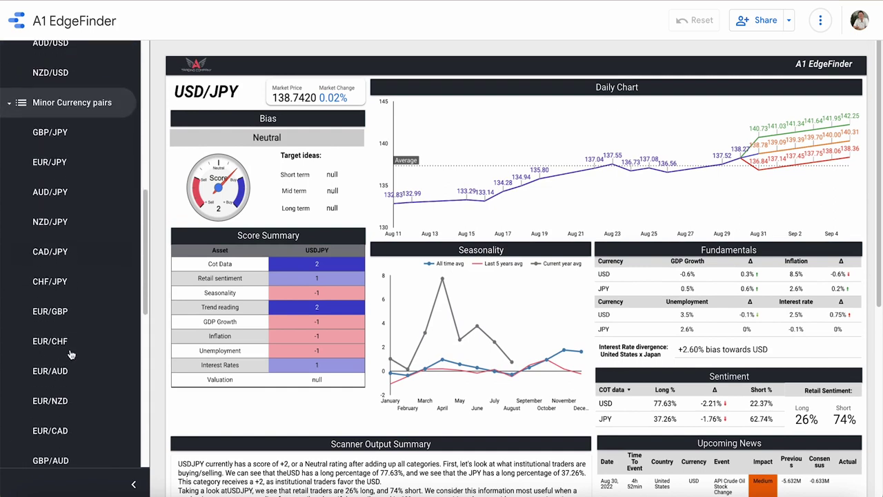
click(60, 364)
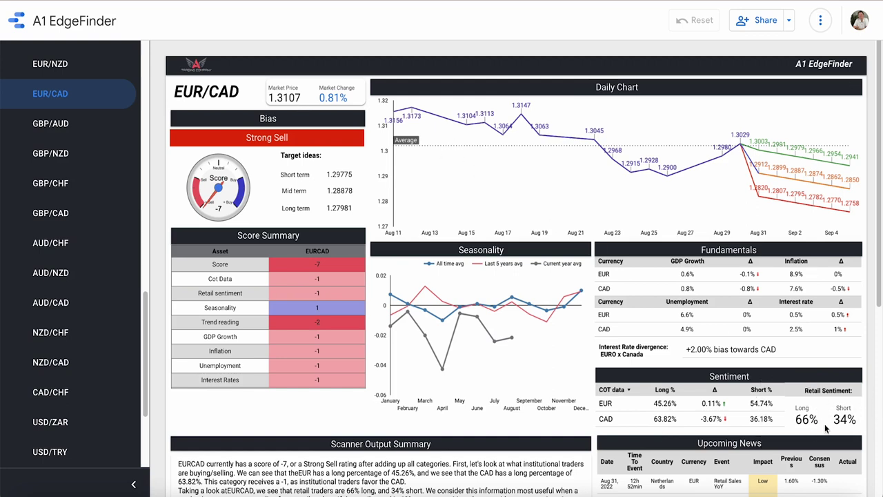
scroll(76, 186, up, 10)
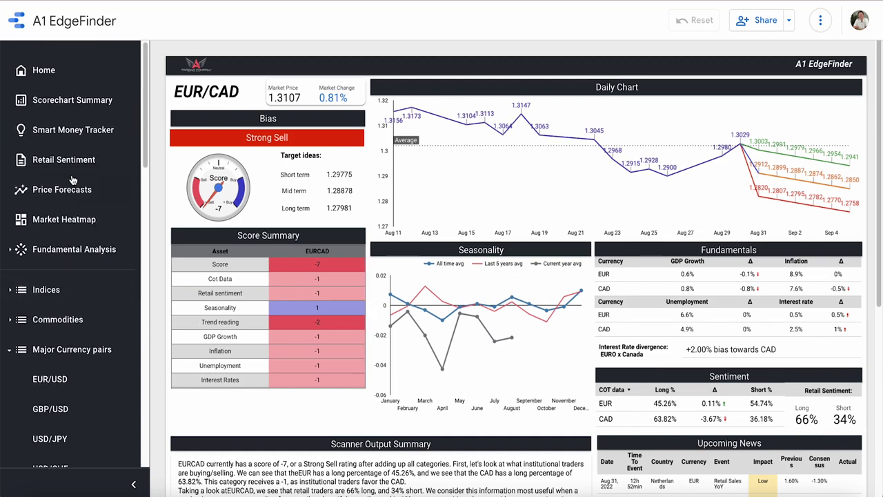
Step: Return to the Home dashboard with its Top Buys and Top Sells
click(46, 72)
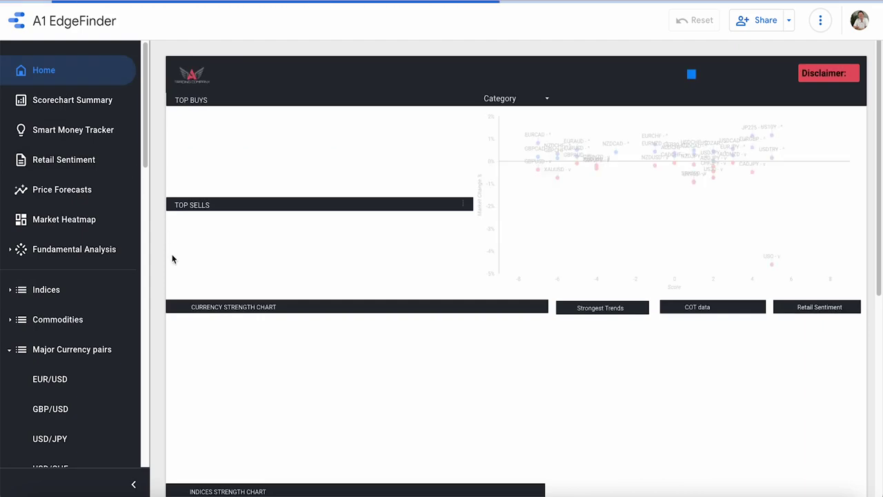